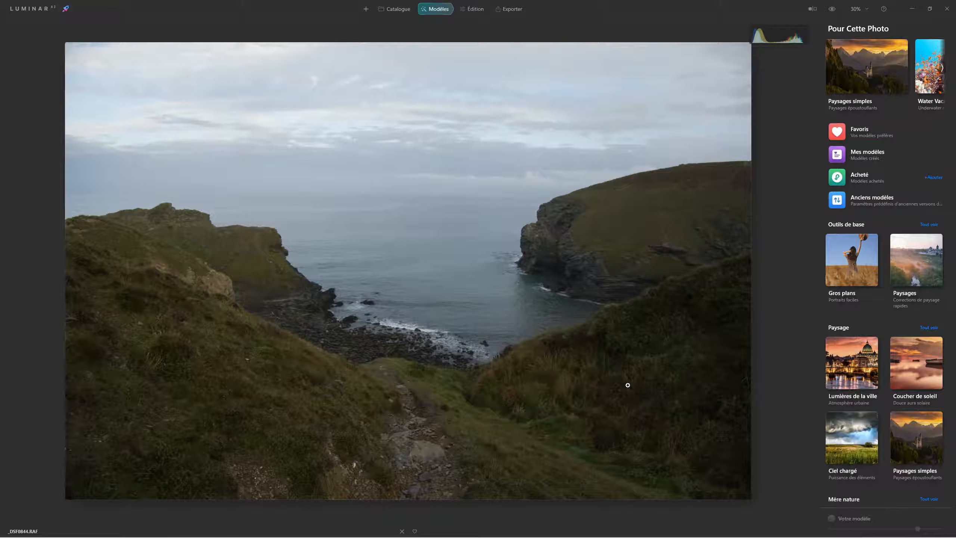
- Apply the Exposition longue template from the Paysages simples collection, compare it with the original, and try a reduced strength before restoring full strength
{"action": "left_click", "coordinate": [634, 384]}
{"action": "left_click", "coordinate": [862, 70]}
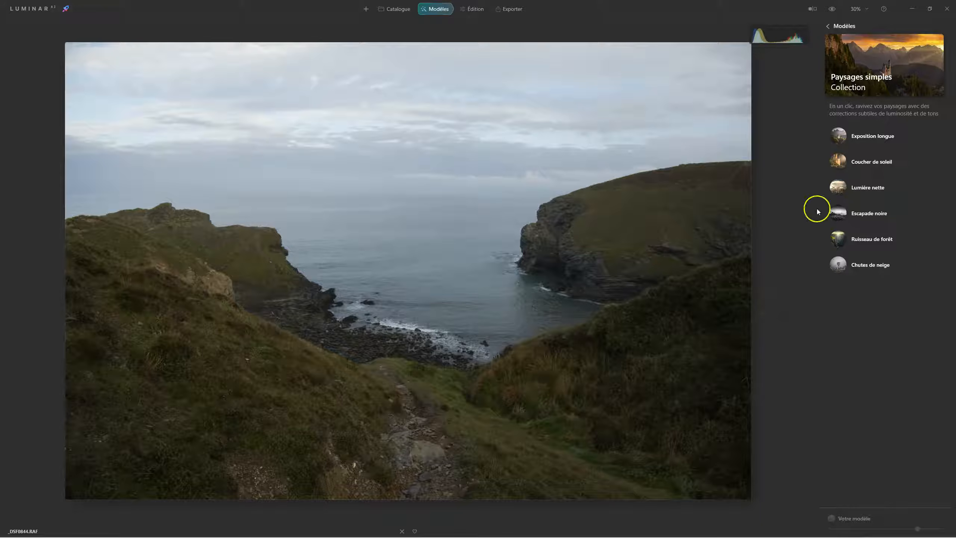
{"action": "left_click", "coordinate": [840, 138]}
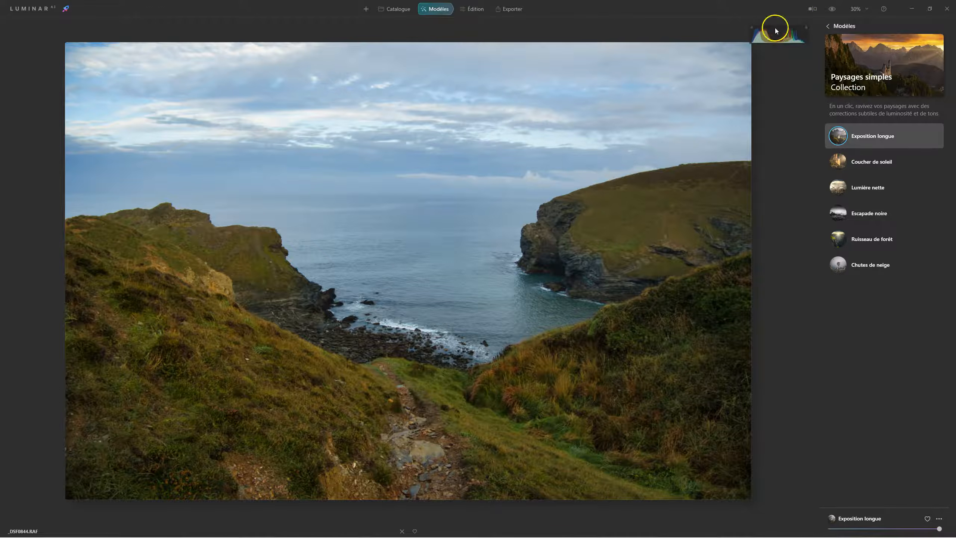
{"action": "left_click", "coordinate": [832, 10]}
{"action": "left_click_drag", "start_coordinate": [941, 531], "coordinate": [892, 529]}
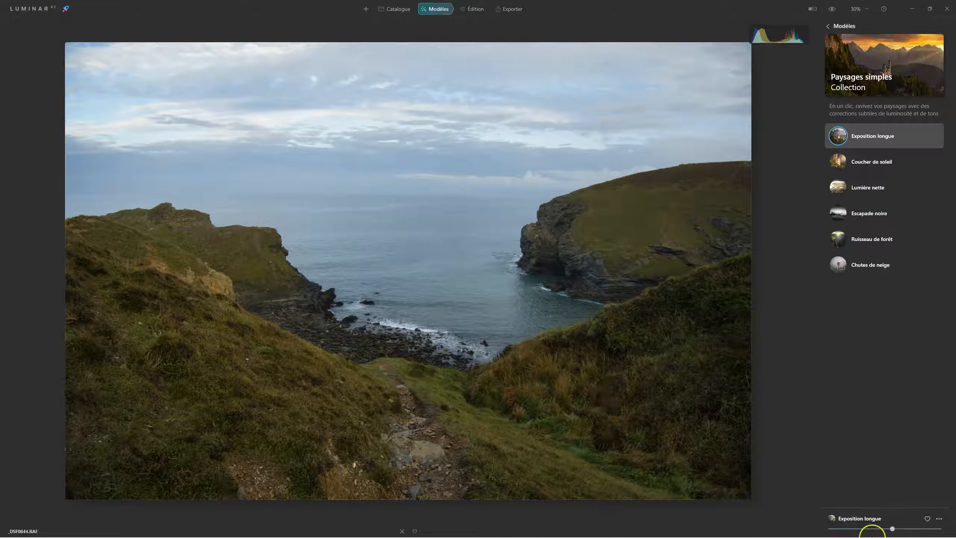
{"action": "left_click_drag", "start_coordinate": [892, 529], "coordinate": [939, 529]}
- Try the Coucher de soleil, Lumière nette and Ruisseau de forêt templates, comparing the last one with the original photo
{"action": "left_click", "coordinate": [845, 159]}
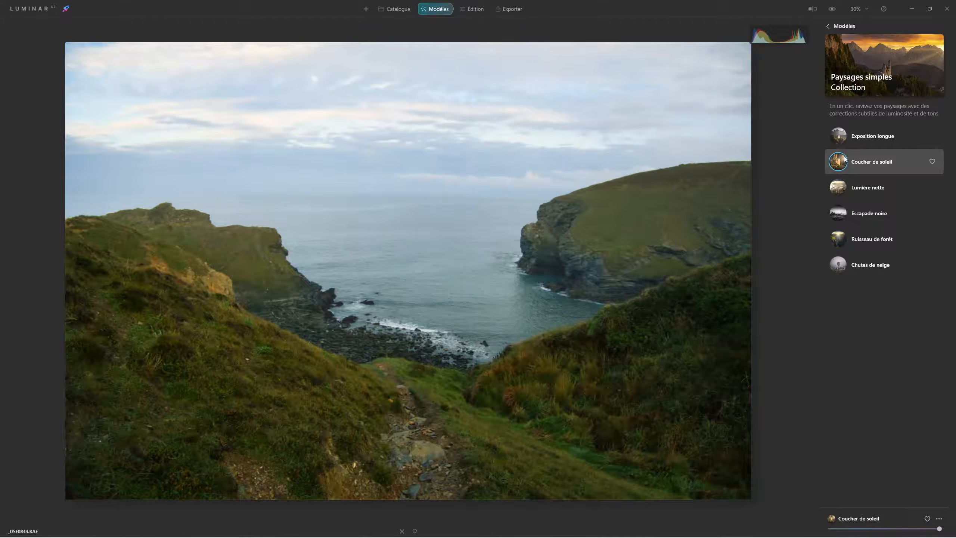
{"action": "left_click", "coordinate": [837, 188]}
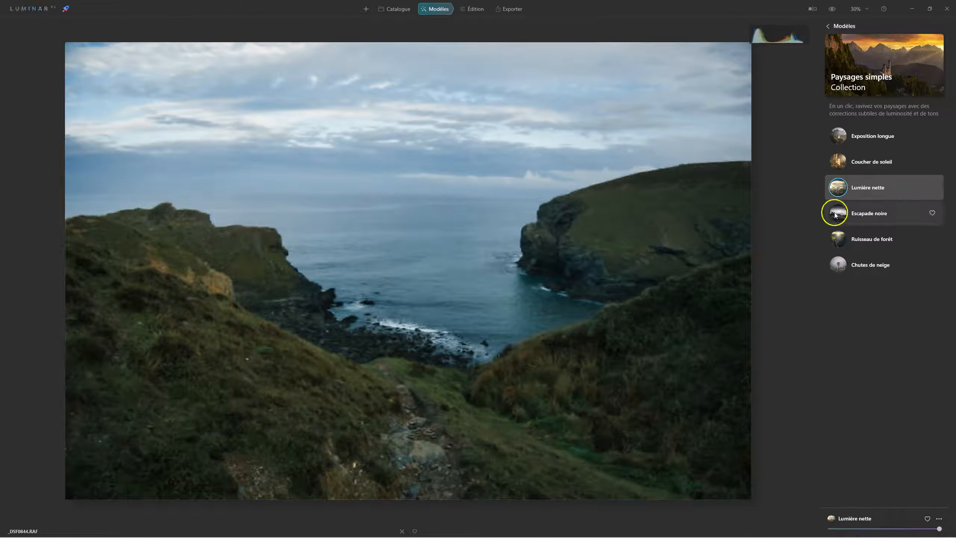
{"action": "left_click", "coordinate": [838, 238]}
{"action": "left_click_drag", "start_coordinate": [839, 239], "coordinate": [885, 249]}
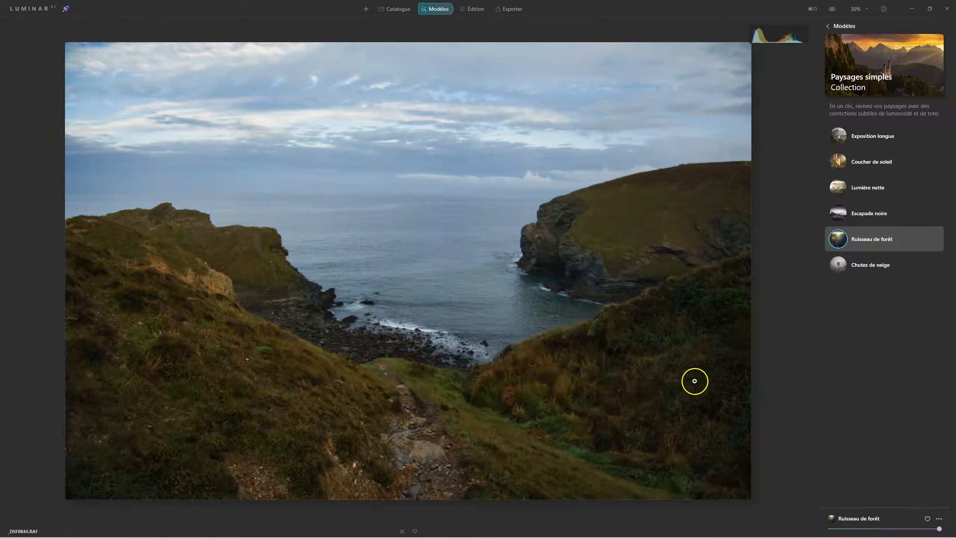
{"action": "left_click", "coordinate": [832, 9]}
{"action": "left_click", "coordinate": [832, 9]}
{"action": "left_click", "coordinate": [832, 10]}
{"action": "left_click", "coordinate": [832, 10]}
- Try the Chutes de neige template at reduced and full strength, and switch back to the Exposition longue template
{"action": "left_click", "coordinate": [839, 266]}
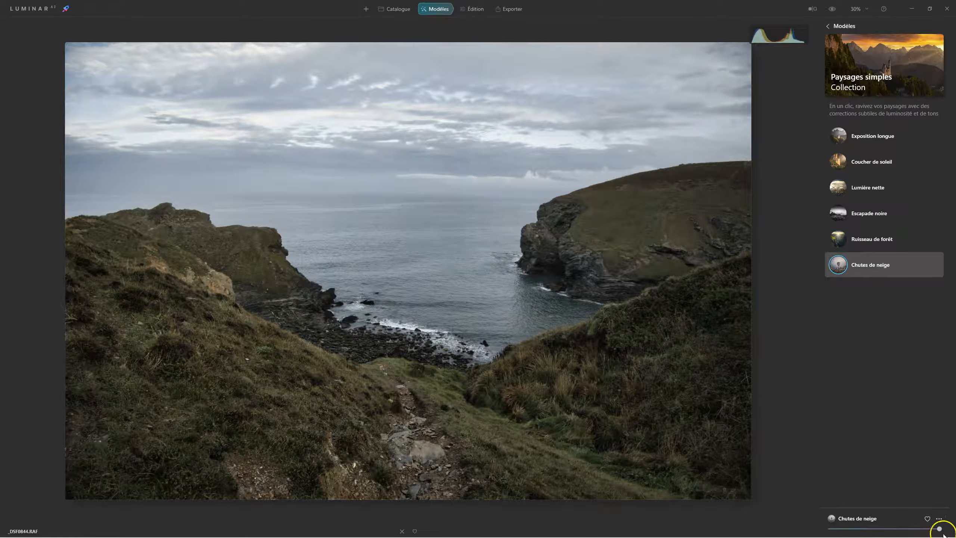
{"action": "left_click_drag", "start_coordinate": [940, 529], "coordinate": [863, 530]}
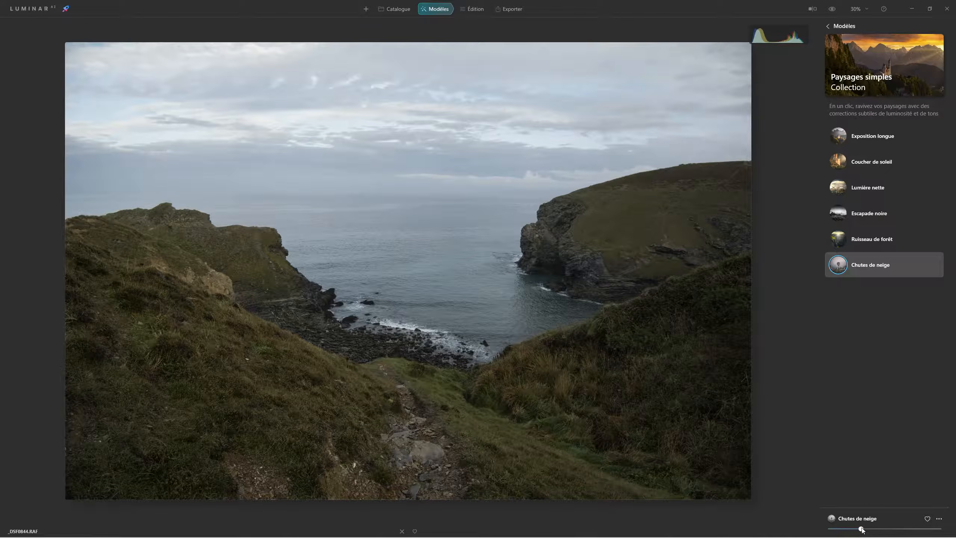
{"action": "left_click_drag", "start_coordinate": [862, 530], "coordinate": [939, 529]}
{"action": "left_click", "coordinate": [840, 135]}
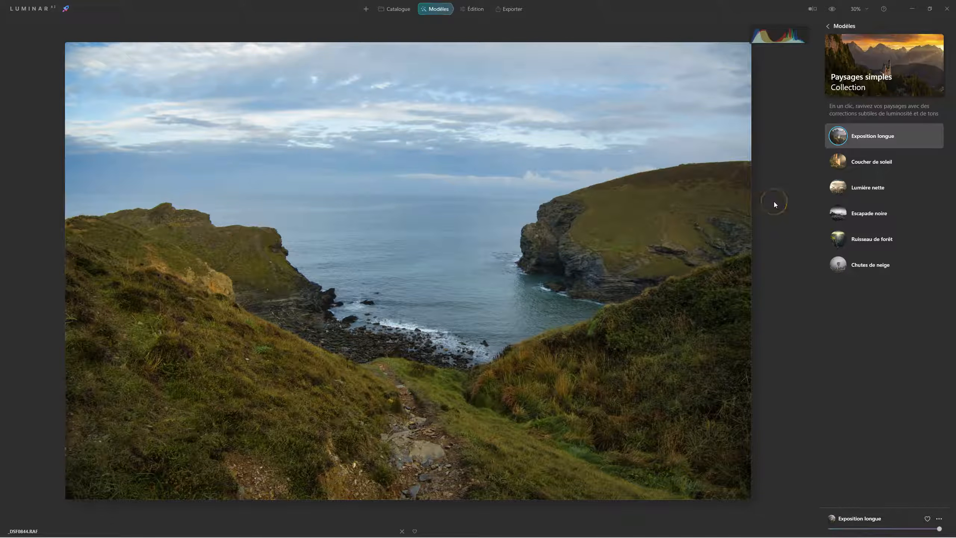
- Leave the Paysages simples collection and restore the photo's original version
{"action": "left_click", "coordinate": [834, 28]}
{"action": "left_click", "coordinate": [943, 68]}
{"action": "left_click", "coordinate": [943, 68]}
{"action": "left_click", "coordinate": [886, 67]}
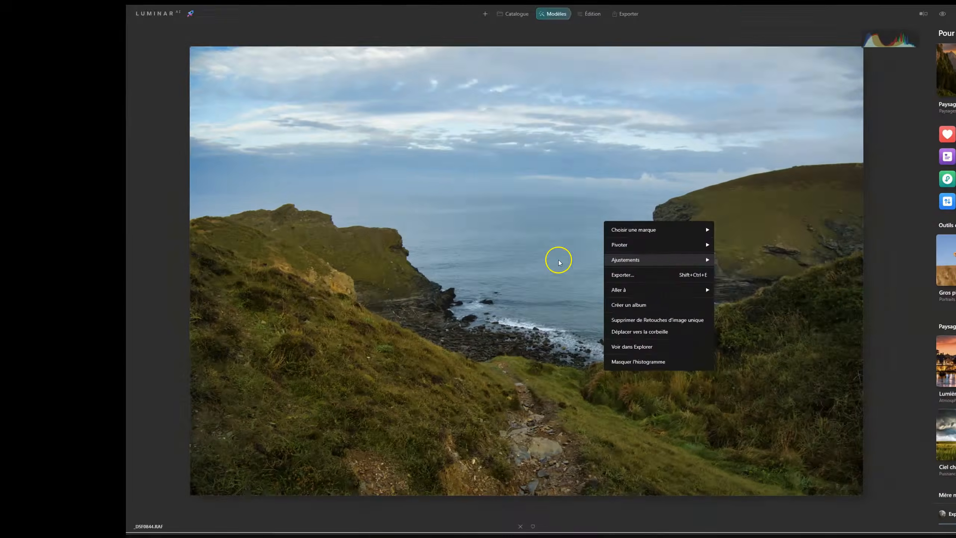
{"action": "mouse_move", "coordinate": [677, 260]}
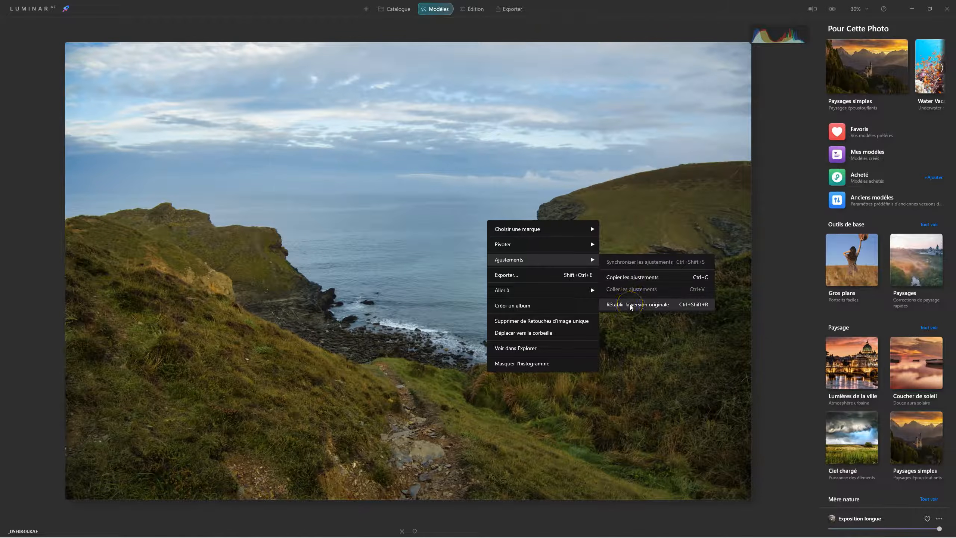
{"action": "left_click", "coordinate": [631, 305]}
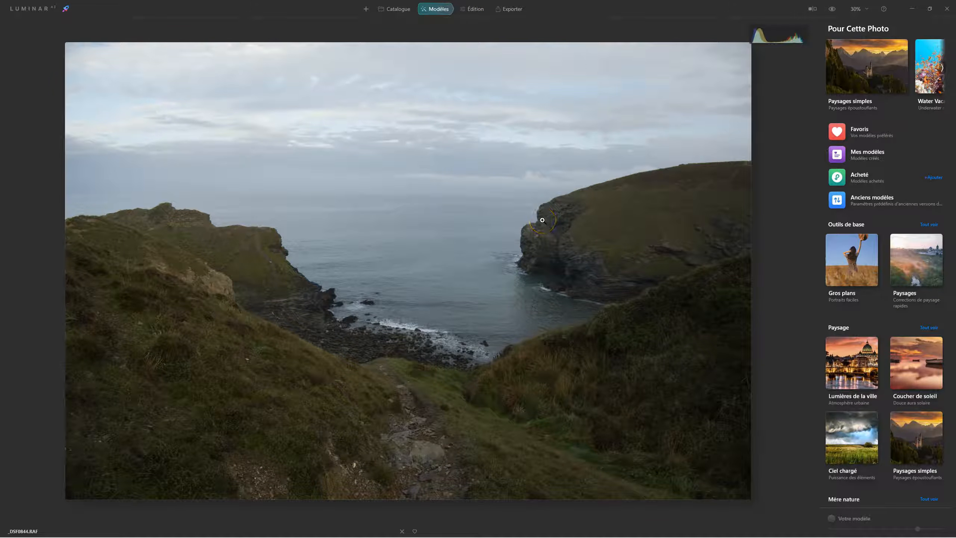
- Switch to editing and open the Enhance AI tool among the basic tools
{"action": "left_click", "coordinate": [474, 11]}
{"action": "left_click", "coordinate": [473, 11]}
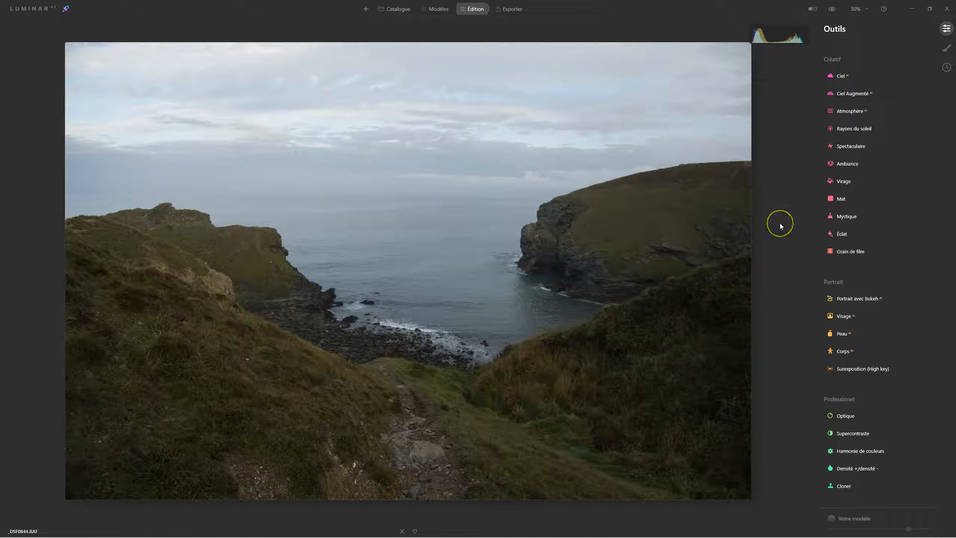
{"action": "scroll", "coordinate": [865, 199], "scroll_direction": "up", "scroll_amount": 5}
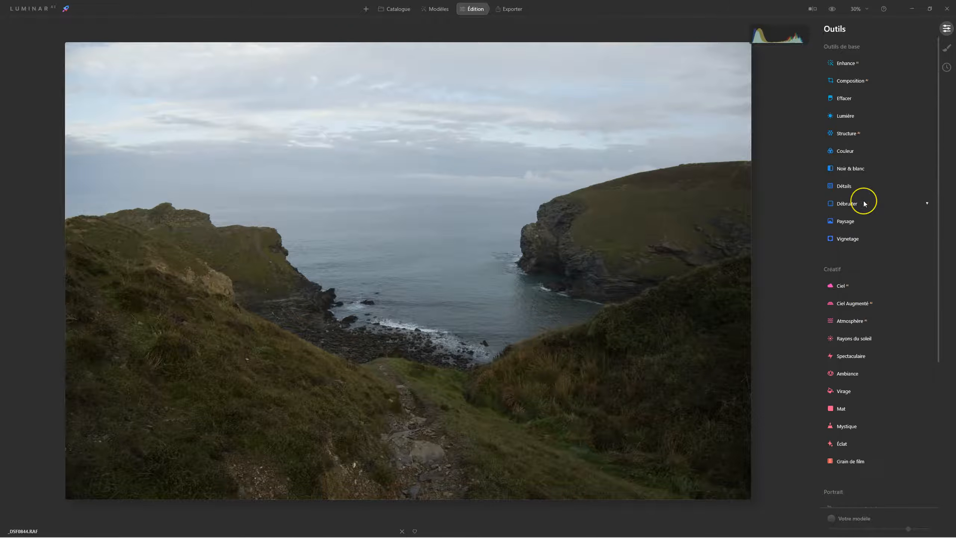
{"action": "left_click", "coordinate": [844, 193]}
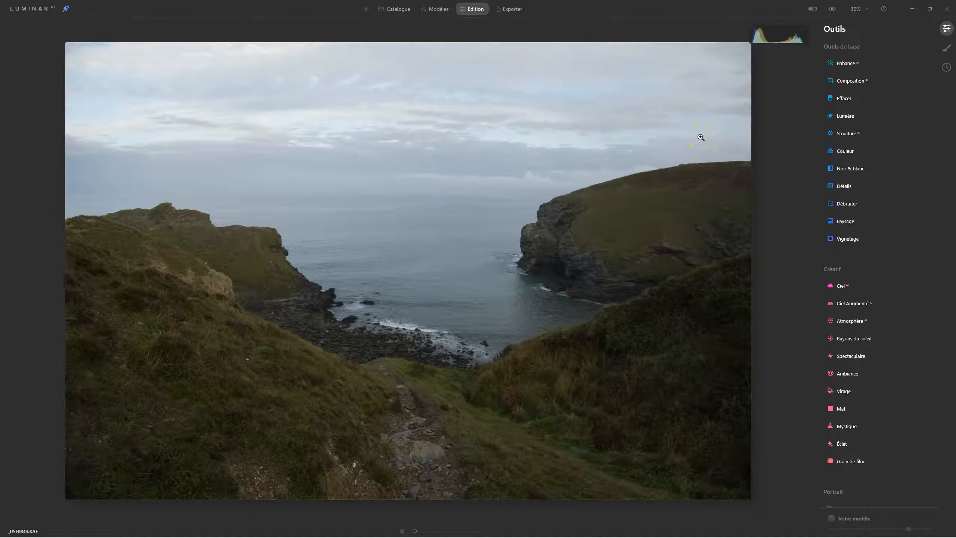
{"action": "left_click", "coordinate": [853, 65]}
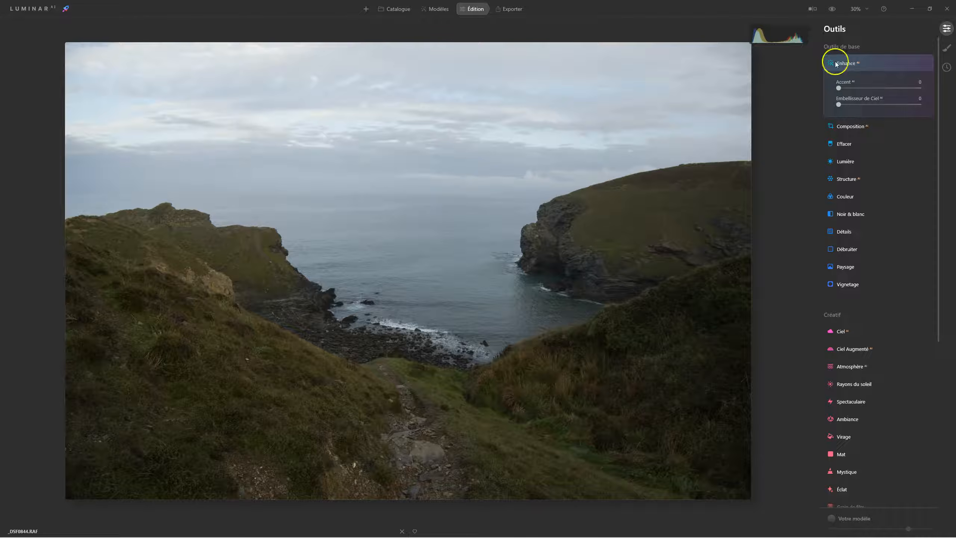
- Set Enhance AI's Accent to 100 and Embellisseur de Ciel to 20, and compare the result with the original
{"action": "left_click_drag", "start_coordinate": [839, 88], "coordinate": [921, 88]}
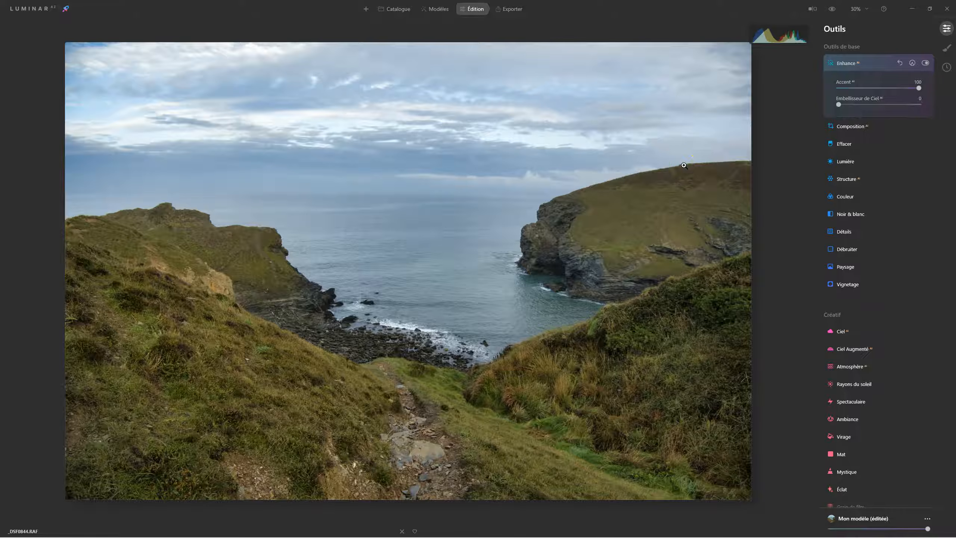
{"action": "left_click_drag", "start_coordinate": [919, 89], "coordinate": [815, 92]}
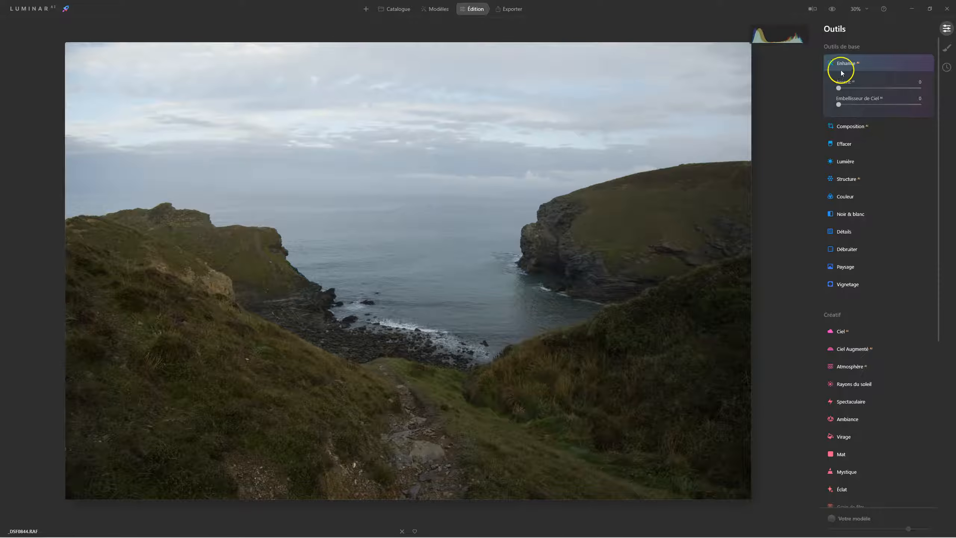
{"action": "left_click_drag", "start_coordinate": [839, 88], "coordinate": [845, 88]}
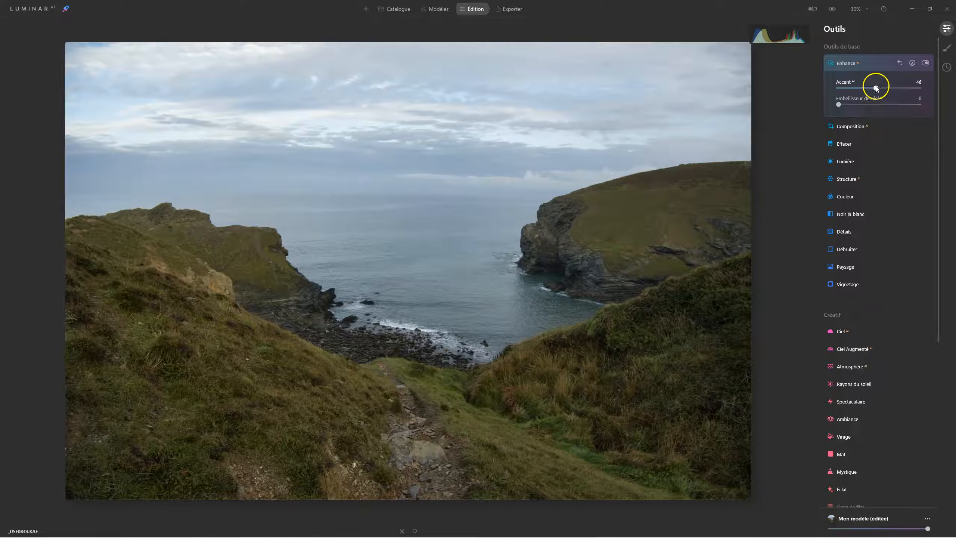
{"action": "left_click_drag", "start_coordinate": [876, 88], "coordinate": [924, 89]}
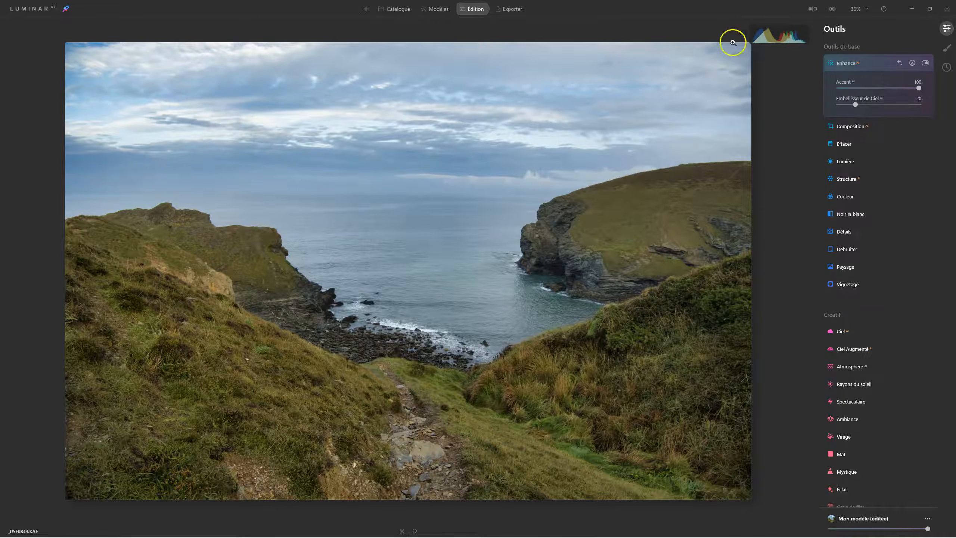
{"action": "left_click", "coordinate": [832, 9]}
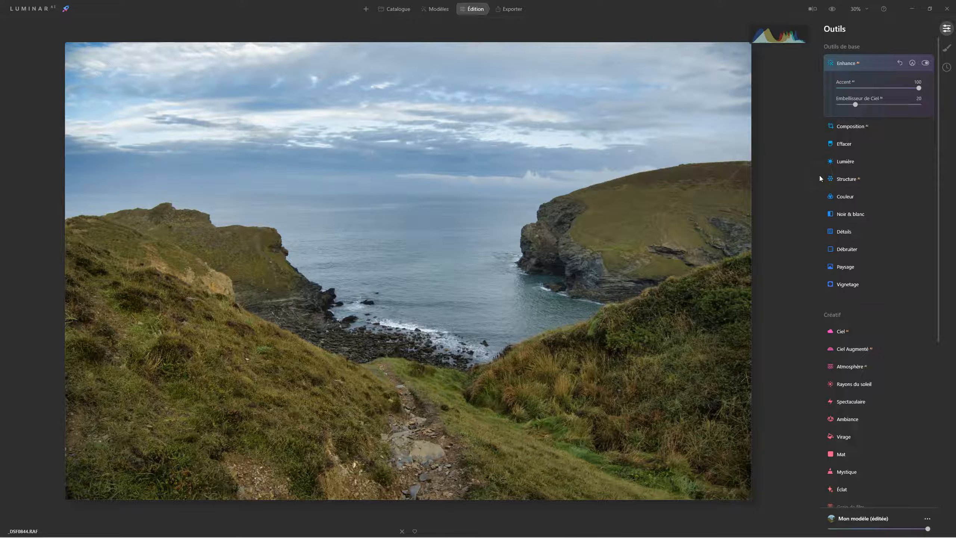
- Try the overall edit at about half strength, compare it with the original, and restore full strength
{"action": "left_click", "coordinate": [842, 162]}
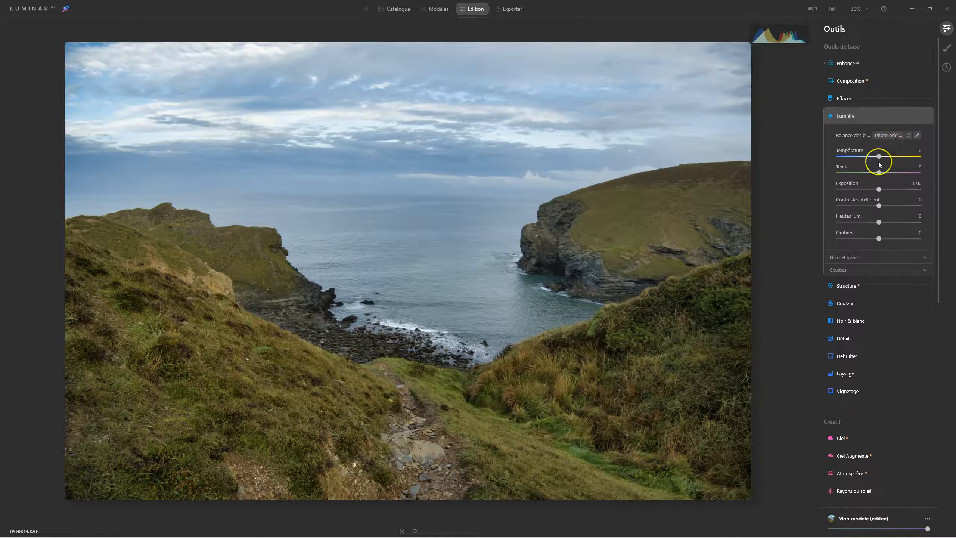
{"action": "left_click", "coordinate": [853, 64]}
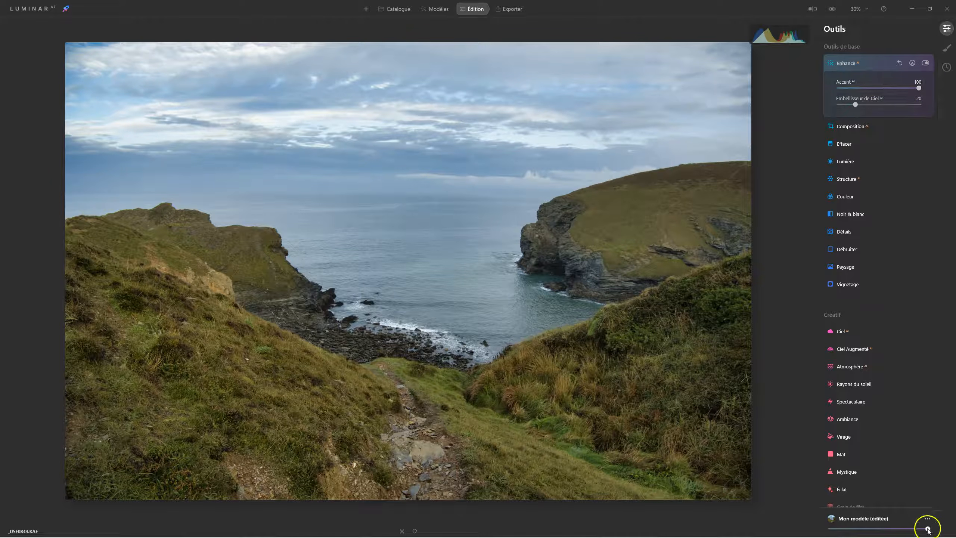
{"action": "left_click", "coordinate": [889, 529]}
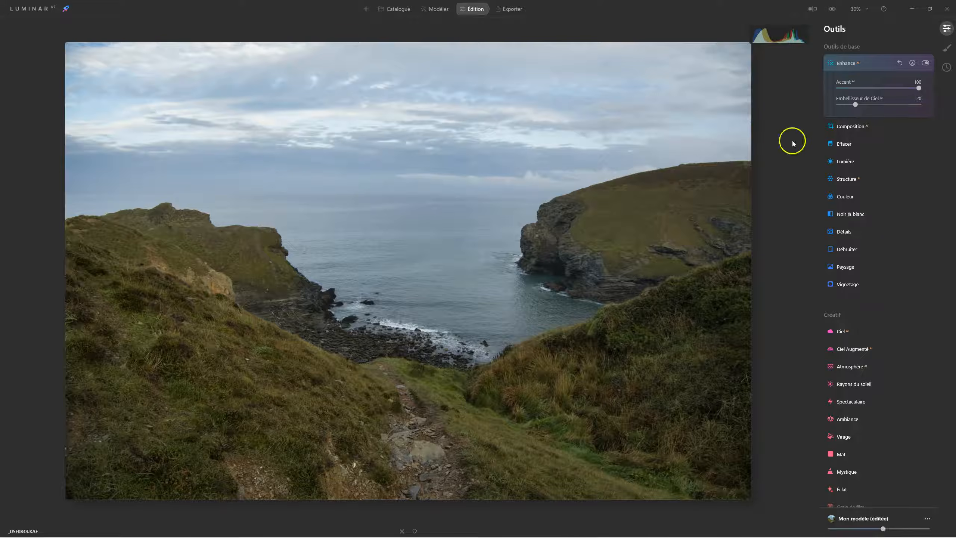
{"action": "left_click", "coordinate": [831, 9]}
{"action": "left_click", "coordinate": [831, 9]}
{"action": "left_click", "coordinate": [832, 9]}
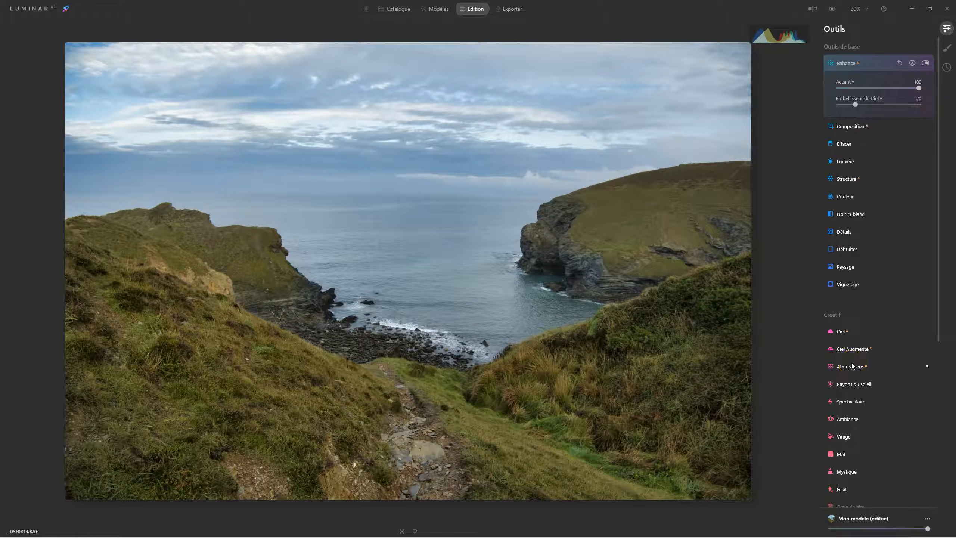
- Examine the Lumière tool's settings, including its Noirs et blancs and Courbes sections
{"action": "left_click", "coordinate": [847, 161]}
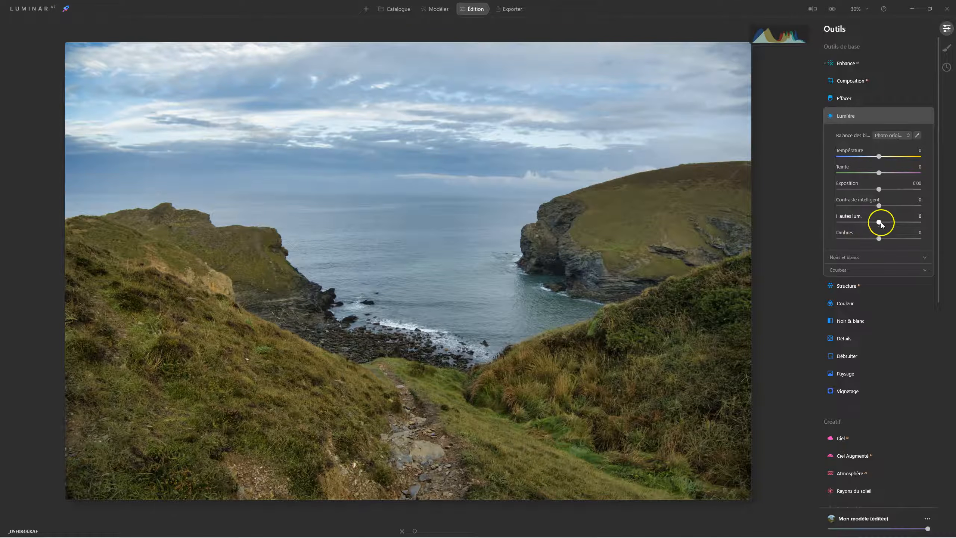
{"action": "left_click", "coordinate": [845, 257]}
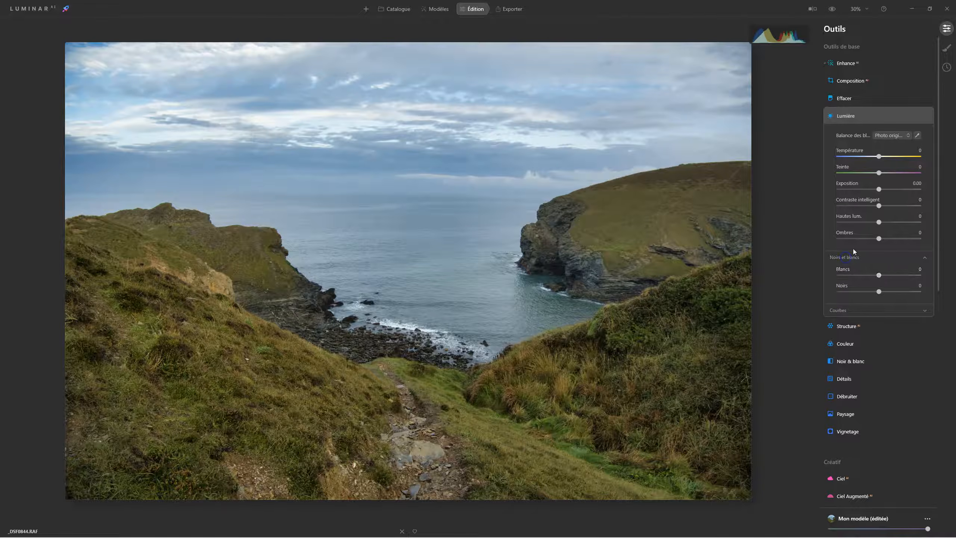
{"action": "left_click", "coordinate": [841, 310]}
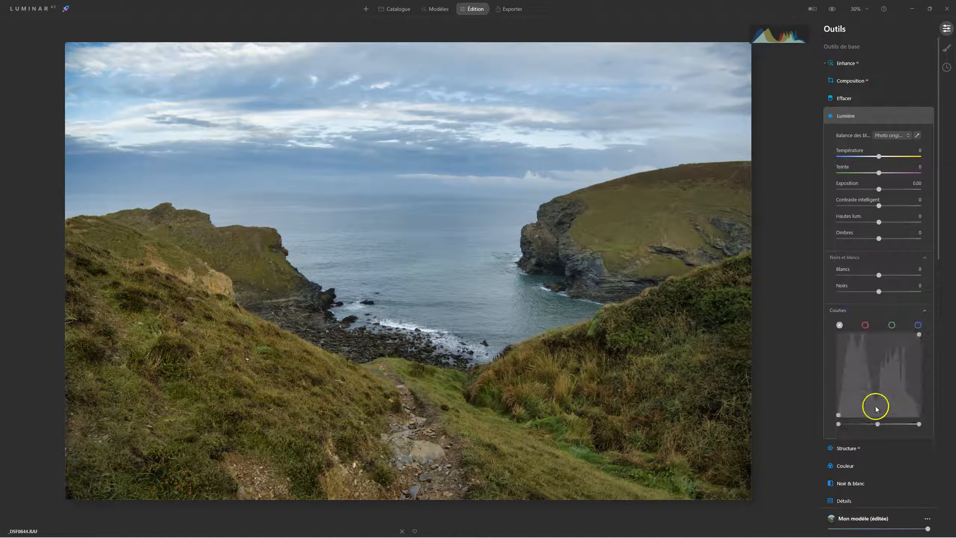
{"action": "left_click", "coordinate": [847, 120]}
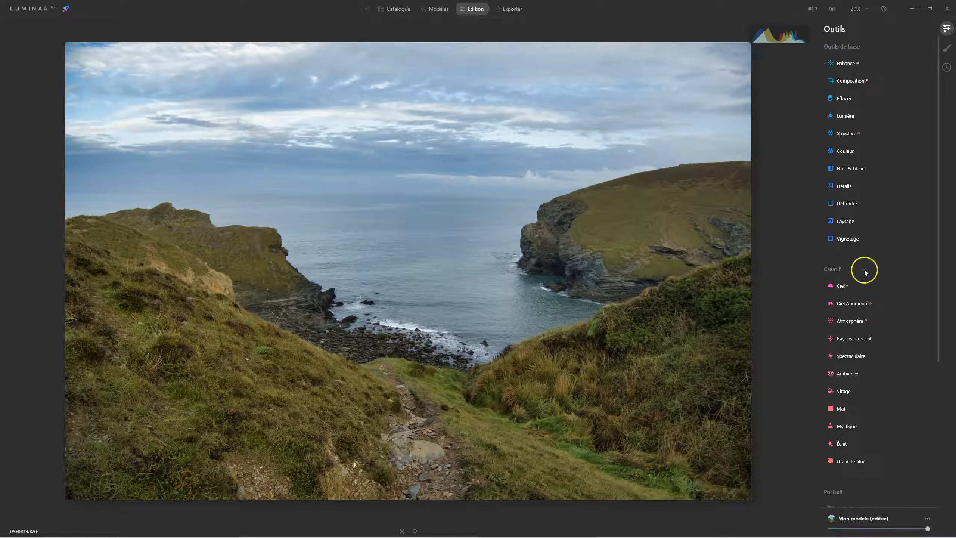
- Open the Paysage tool with its advanced settings and set Heure dorée to 33
{"action": "left_click", "coordinate": [847, 221]}
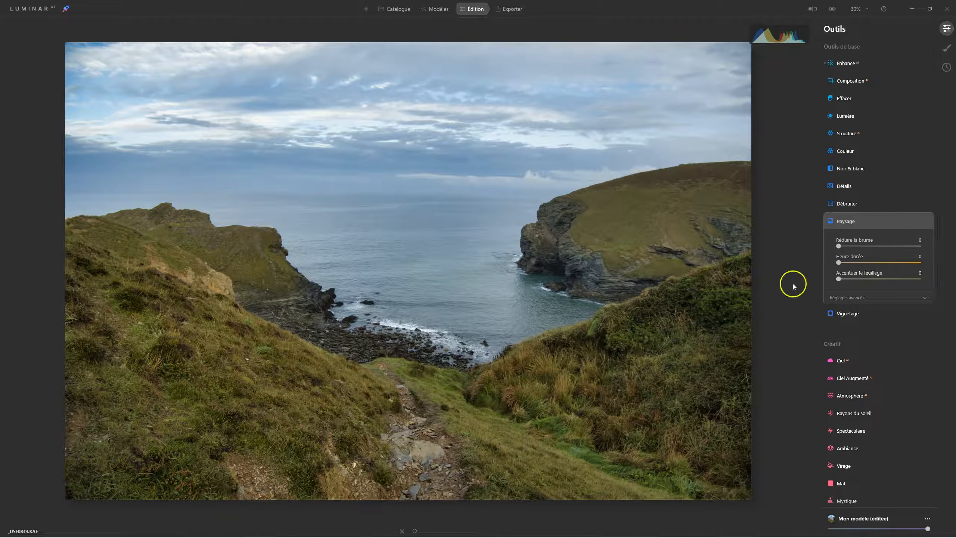
{"action": "left_click", "coordinate": [836, 298]}
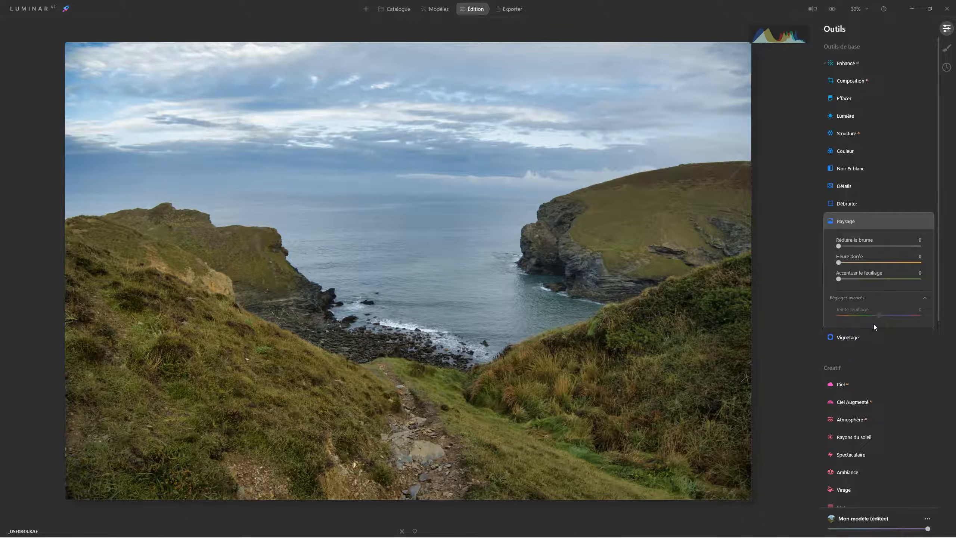
{"action": "left_click_drag", "start_coordinate": [840, 264], "coordinate": [860, 266]}
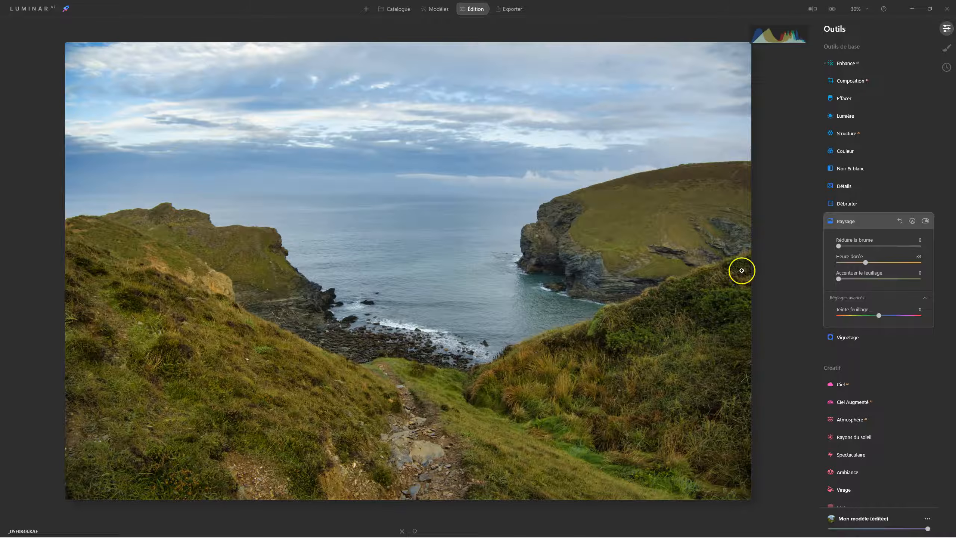
- Try stronger haze reduction in the Paysage tool, and settle Réduire la brume at 14
{"action": "left_click_drag", "start_coordinate": [839, 245], "coordinate": [878, 247]}
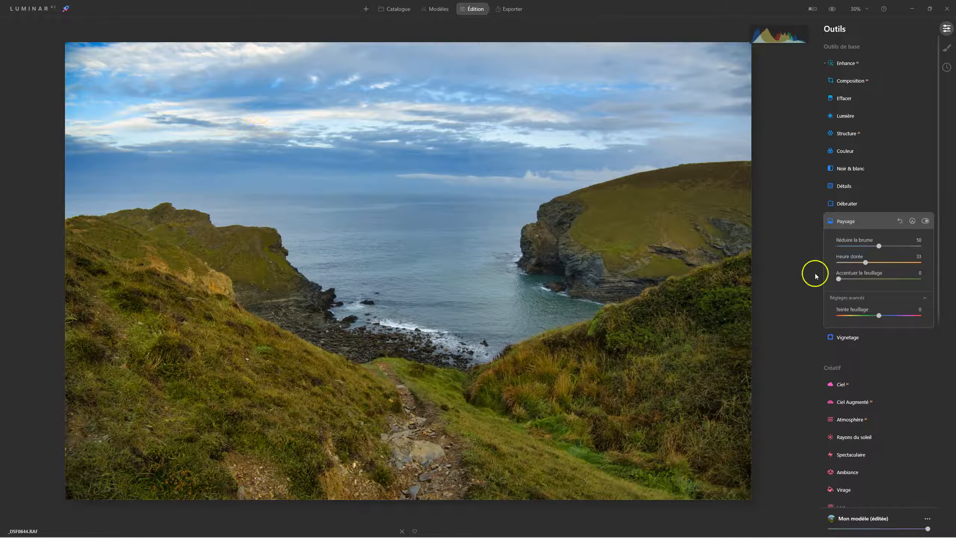
{"action": "left_click_drag", "start_coordinate": [879, 246], "coordinate": [828, 244]}
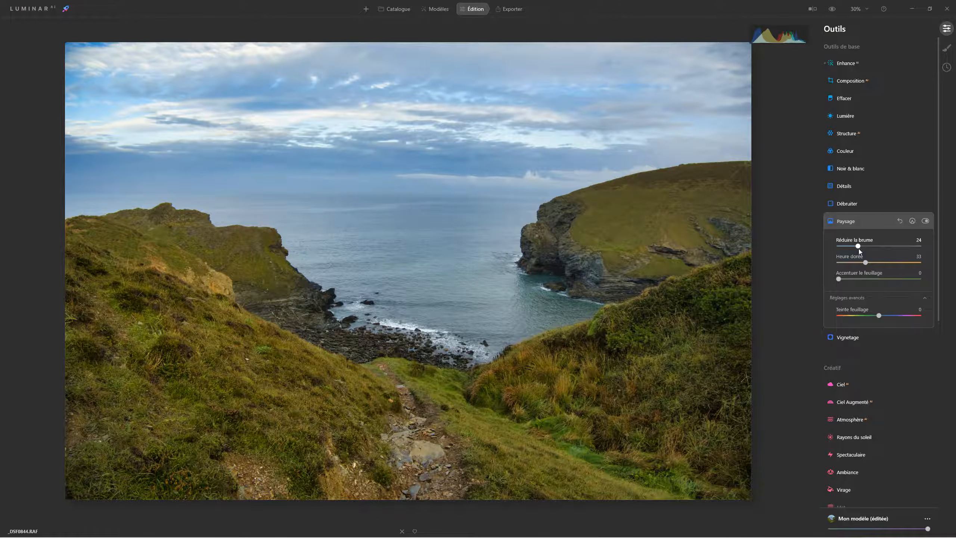
{"action": "left_click", "coordinate": [859, 246]}
{"action": "left_click_drag", "start_coordinate": [859, 246], "coordinate": [851, 248]}
{"action": "left_click", "coordinate": [493, 357]}
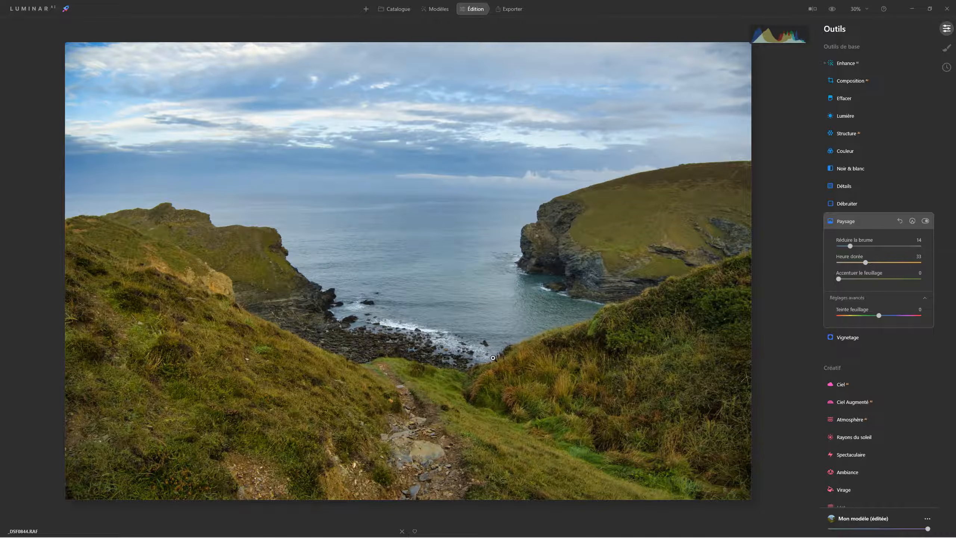
- Set Accentuer le feuillage to 32 and Teinte feuillage to -83 in the Paysage tool
{"action": "left_click_drag", "start_coordinate": [846, 274], "coordinate": [867, 281]}
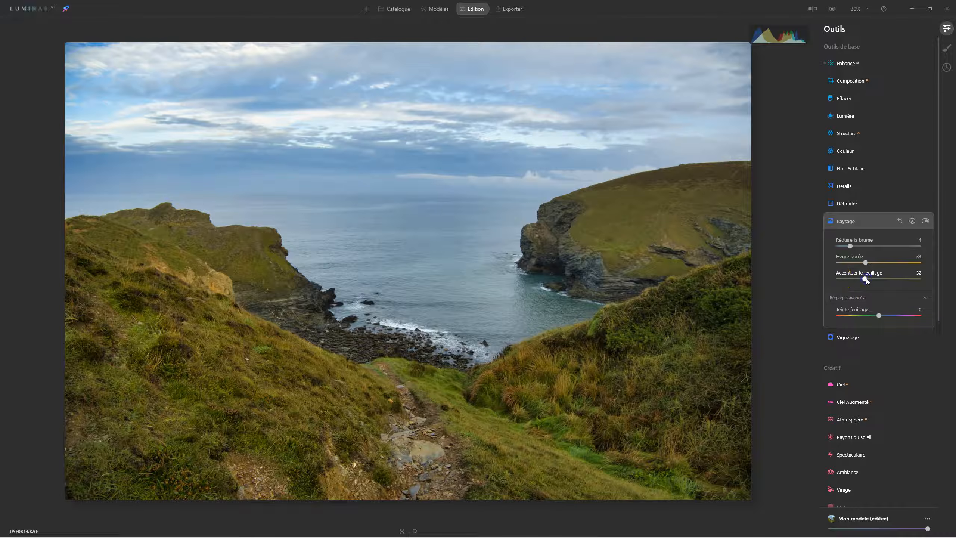
{"action": "left_click", "coordinate": [813, 297]}
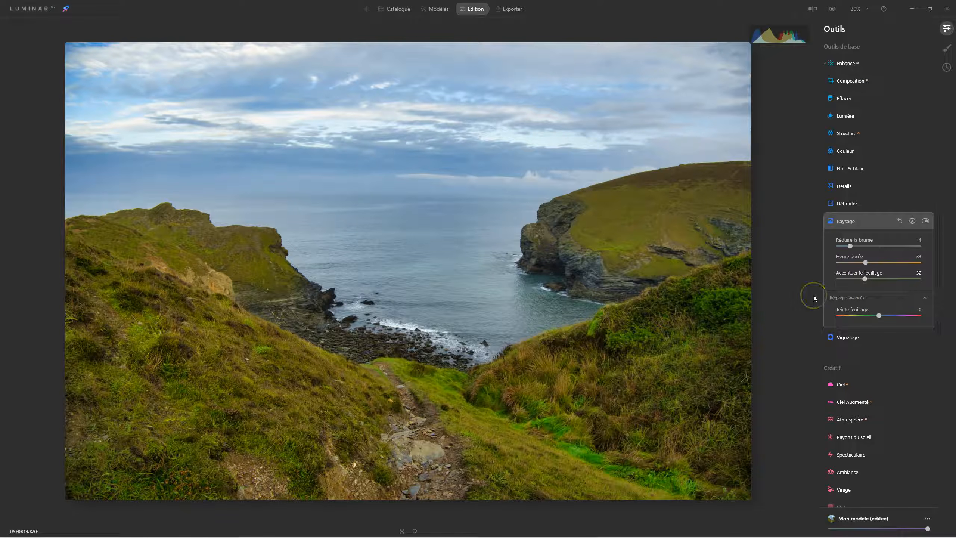
{"action": "left_click", "coordinate": [822, 295]}
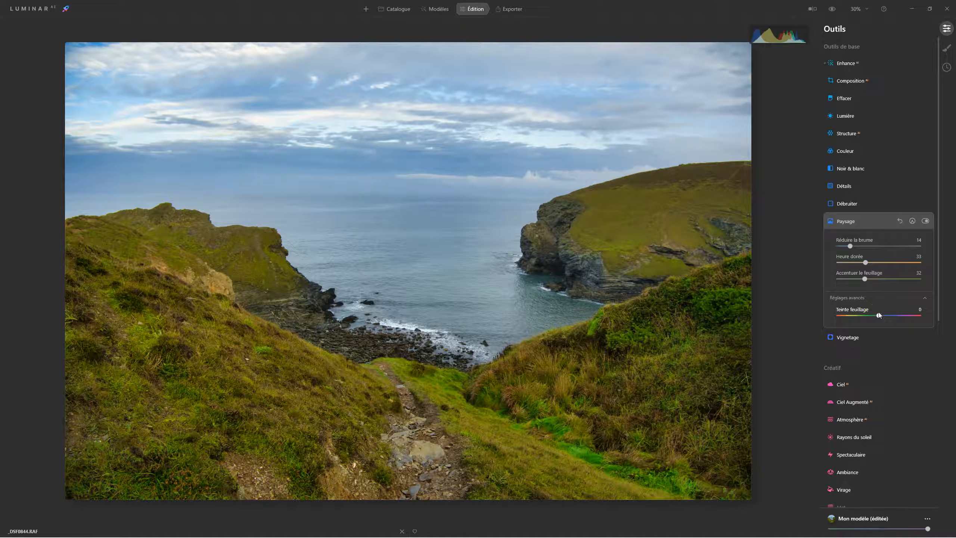
{"action": "left_click_drag", "start_coordinate": [879, 316], "coordinate": [843, 317]}
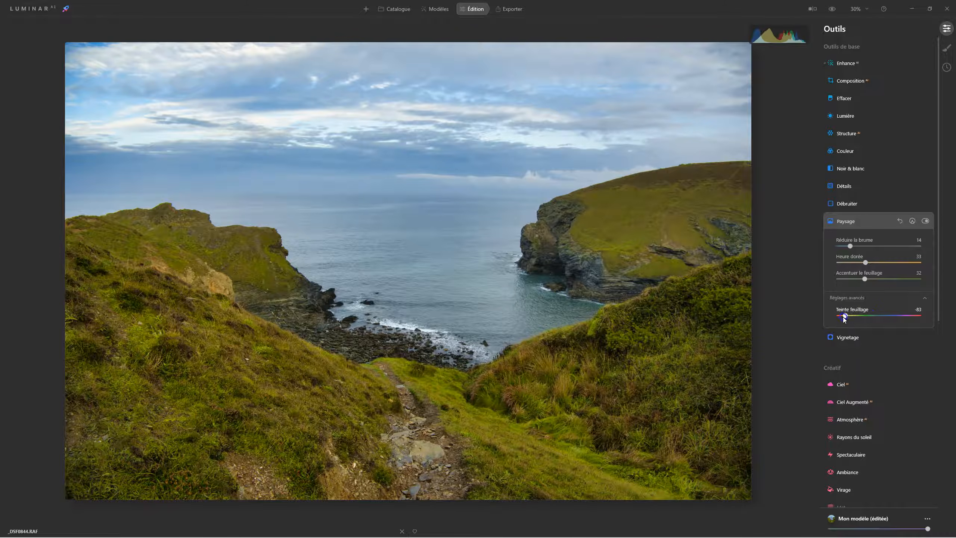
- Fine-tune the foliage boost and foliage tint, compare with Paysage switched off, and close the tool
{"action": "left_click", "coordinate": [865, 281]}
{"action": "mouse_move", "coordinate": [845, 281]}
{"action": "left_mouse_down"}
{"action": "mouse_move", "coordinate": [835, 283]}
{"action": "mouse_move", "coordinate": [854, 282]}
{"action": "left_mouse_up"}
{"action": "left_click_drag", "start_coordinate": [846, 315], "coordinate": [842, 318]}
{"action": "left_click", "coordinate": [926, 221]}
{"action": "left_click", "coordinate": [926, 221]}
{"action": "left_click", "coordinate": [843, 228]}
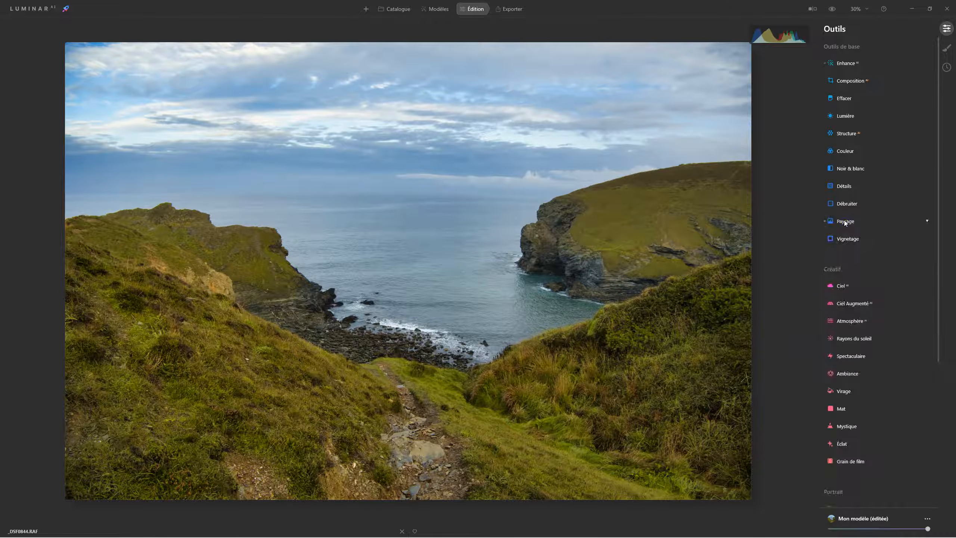
- Compare the photo before and after the edits by sweeping the split view's divider across it
{"action": "left_click", "coordinate": [814, 12]}
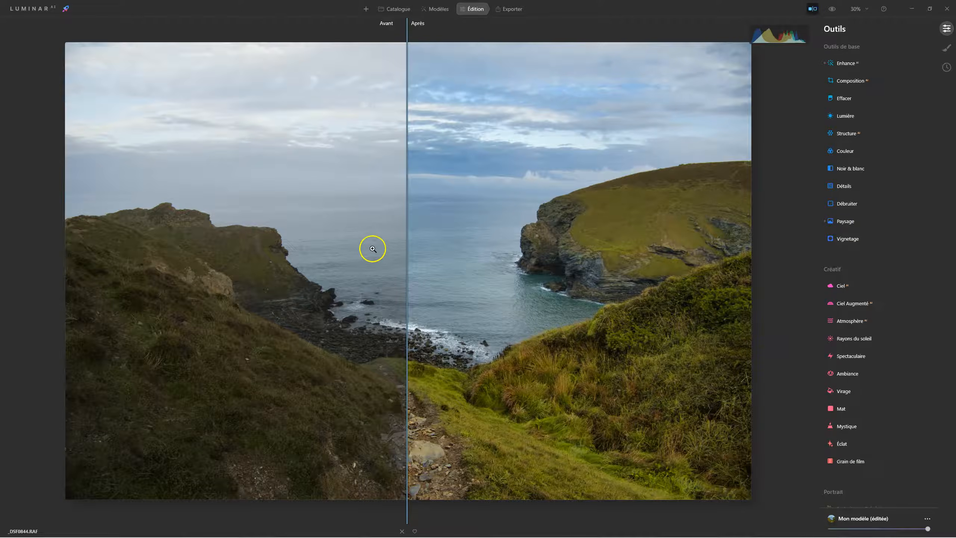
{"action": "left_click_drag", "start_coordinate": [413, 251], "coordinate": [104, 243]}
{"action": "left_click_drag", "start_coordinate": [532, 236], "coordinate": [327, 239]}
{"action": "left_click", "coordinate": [833, 8]}
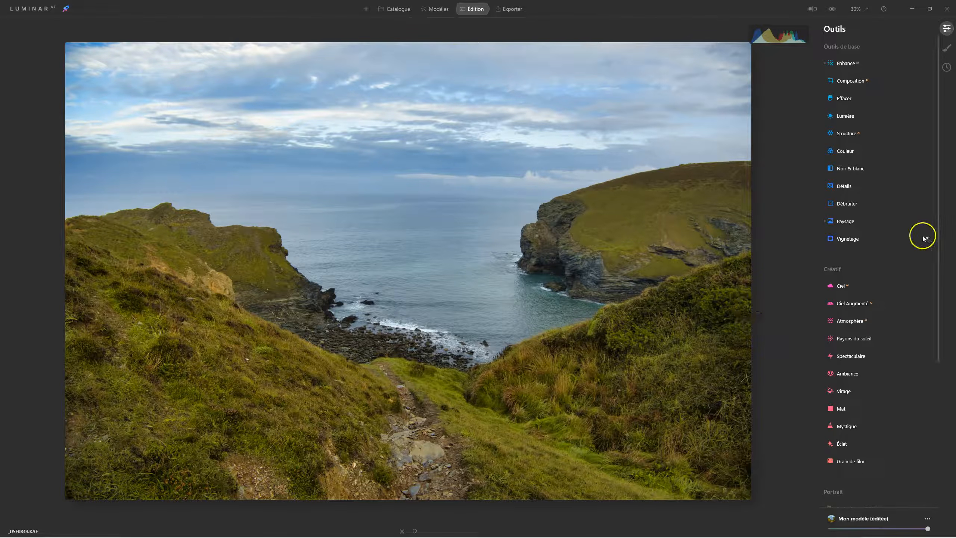
- Set Saturation to -25 in the Couleur tool and compare the photo with the tool switched off
{"action": "left_click", "coordinate": [849, 150]}
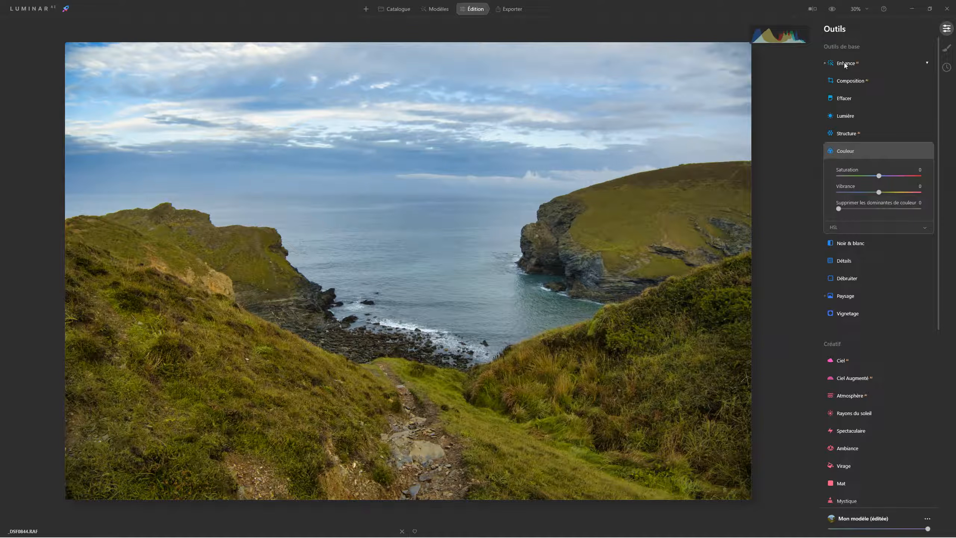
{"action": "left_click", "coordinate": [847, 151]}
{"action": "left_click", "coordinate": [879, 176]}
{"action": "left_click_drag", "start_coordinate": [880, 176], "coordinate": [870, 177]}
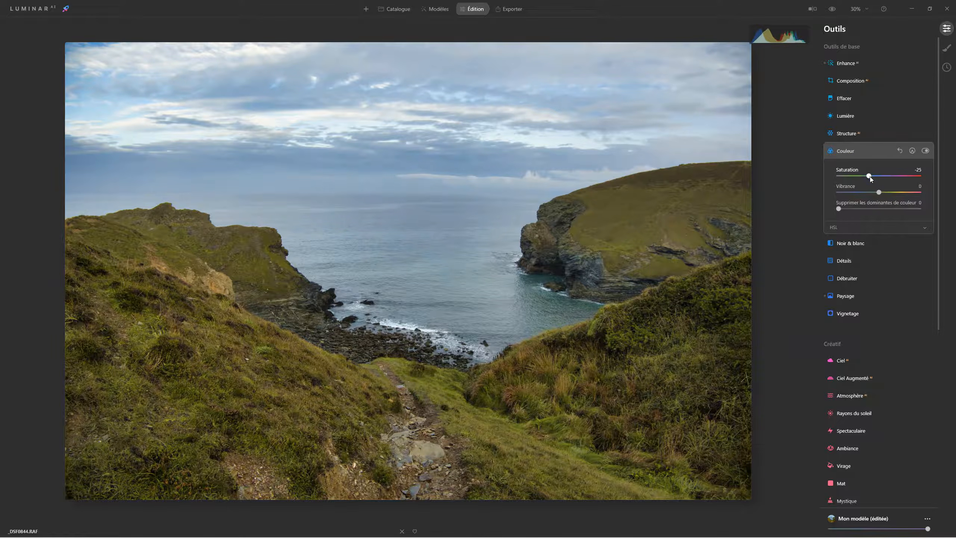
{"action": "left_click", "coordinate": [925, 151]}
{"action": "left_click", "coordinate": [925, 150]}
- Set Vibrance to 25 in the Couleur tool and compare the photo with the tool switched off
{"action": "left_click_drag", "start_coordinate": [880, 193], "coordinate": [890, 193]}
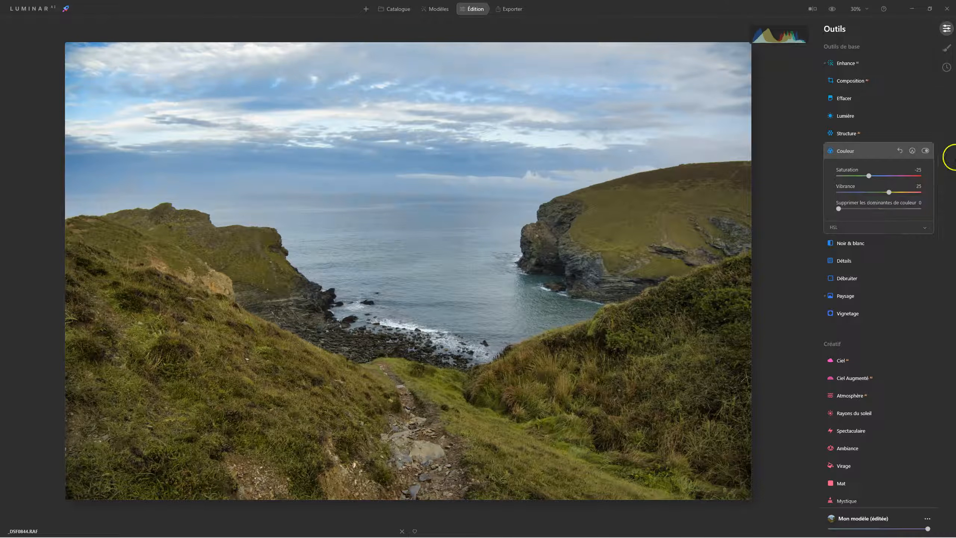
{"action": "left_click", "coordinate": [925, 151]}
{"action": "left_click", "coordinate": [924, 151]}
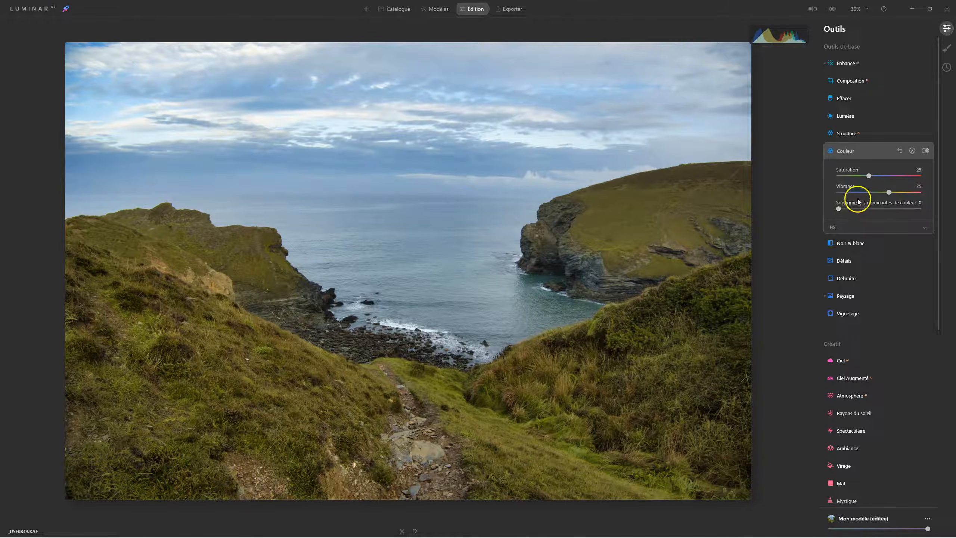
- Darken the blues by setting the HSL luminance of Bleu to -36 in the Couleur tool
{"action": "left_click", "coordinate": [836, 229]}
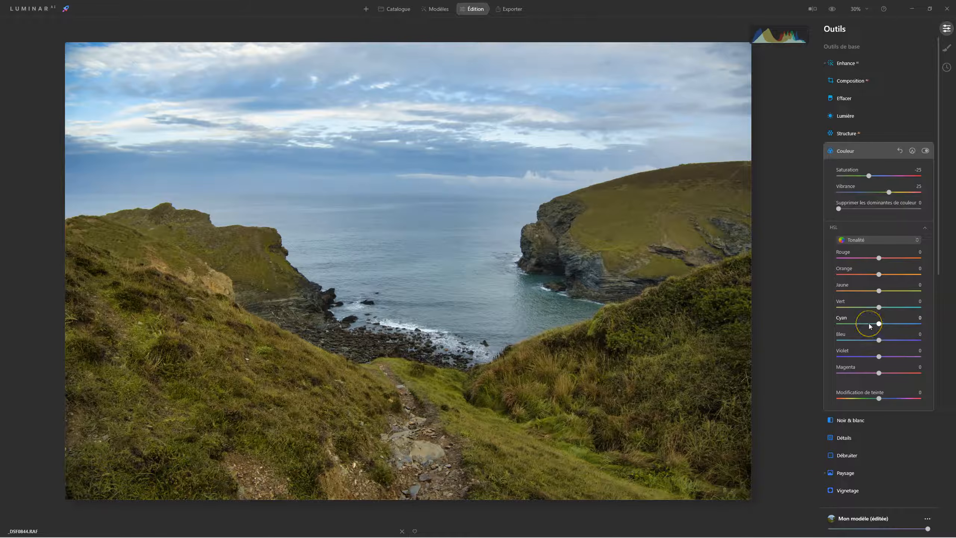
{"action": "left_click", "coordinate": [876, 240]}
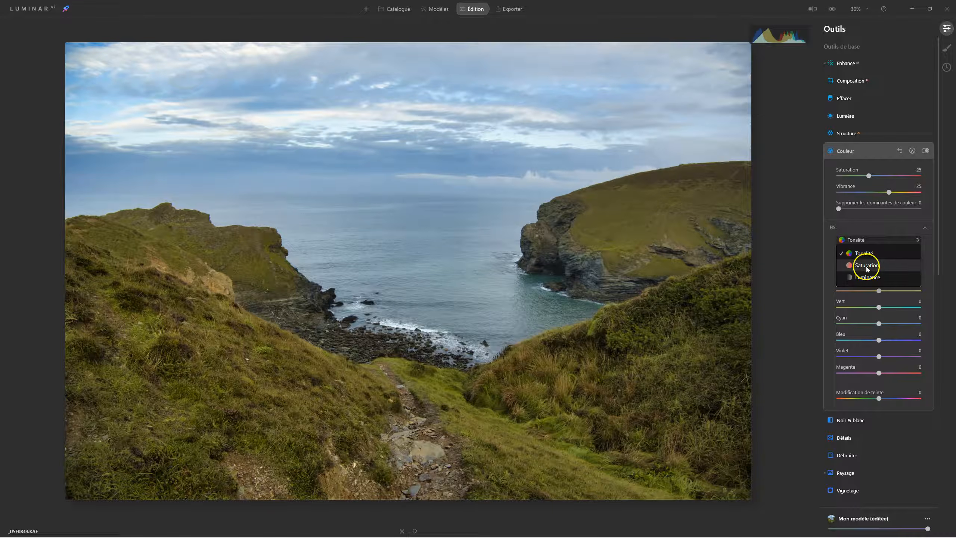
{"action": "left_click", "coordinate": [866, 277]}
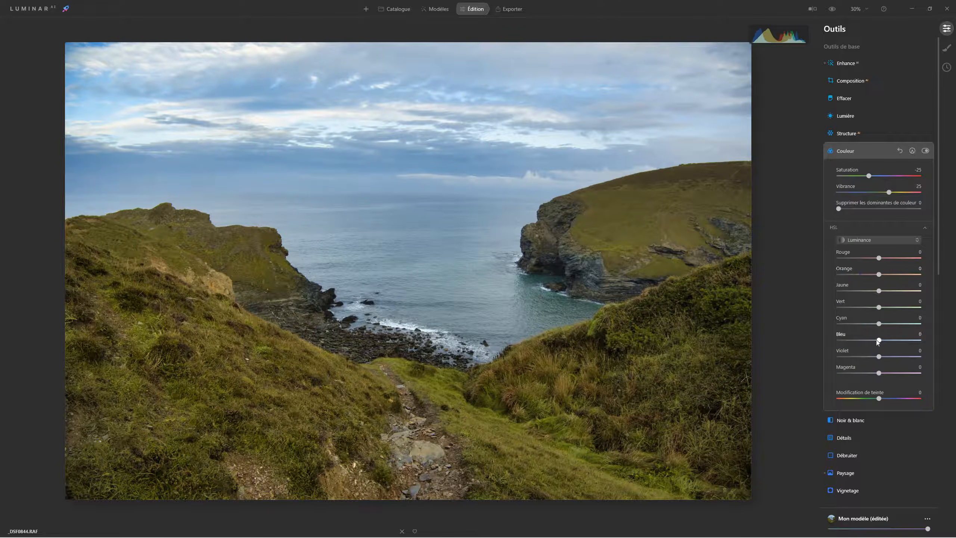
{"action": "left_click_drag", "start_coordinate": [878, 342], "coordinate": [864, 340]}
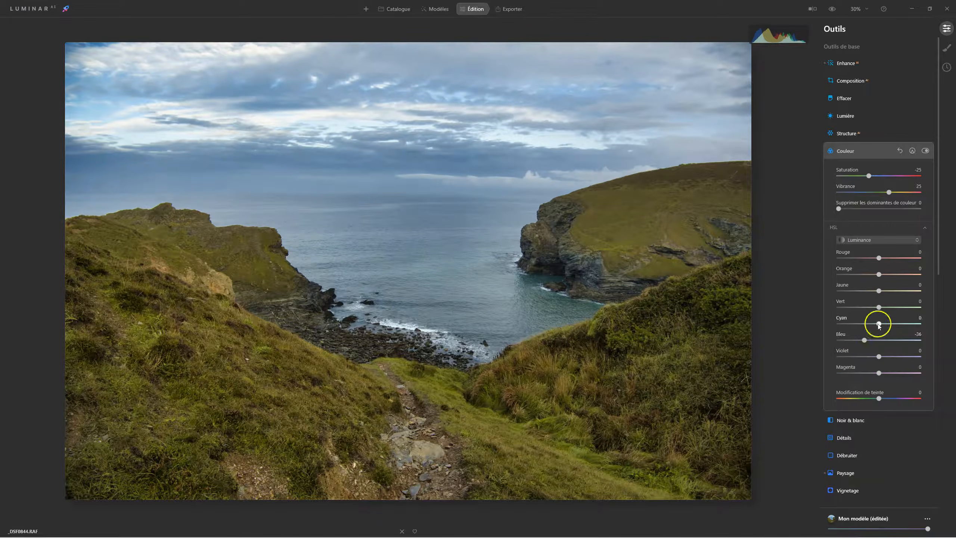
- Mute the blues by setting the HSL saturation of Bleu to -25
{"action": "left_click", "coordinate": [874, 240]}
{"action": "left_click", "coordinate": [874, 271]}
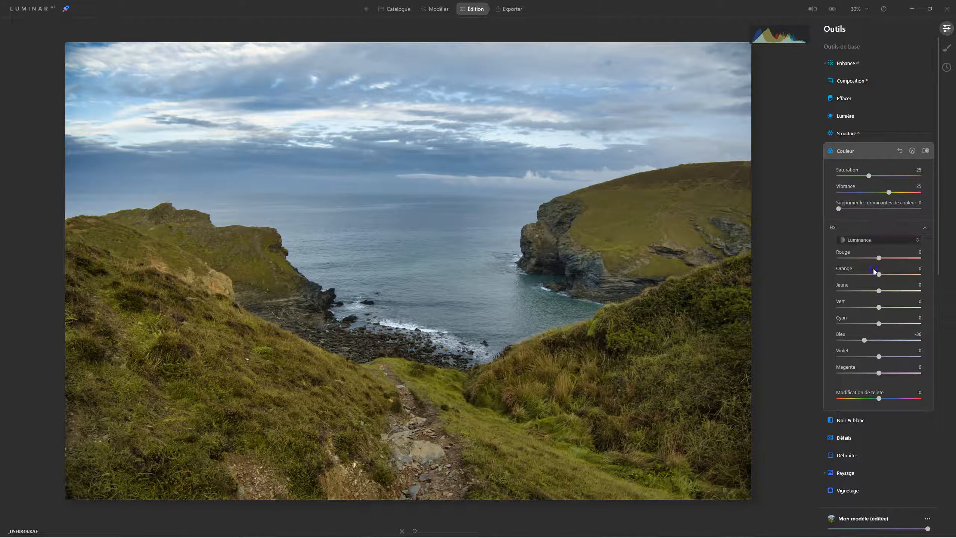
{"action": "left_click_drag", "start_coordinate": [878, 341], "coordinate": [869, 342]}
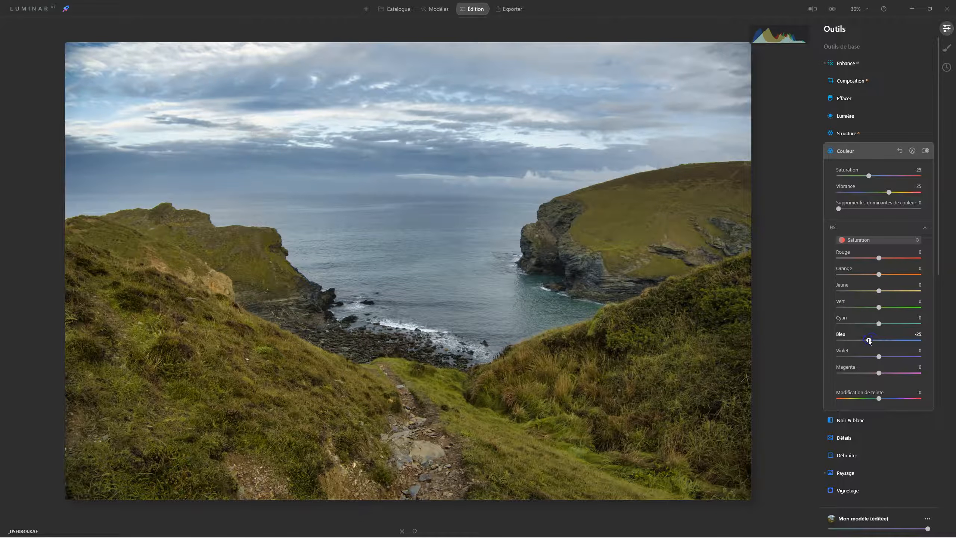
- Compare the photo repeatedly with the Couleur adjustments switched off and on
{"action": "left_click", "coordinate": [925, 150]}
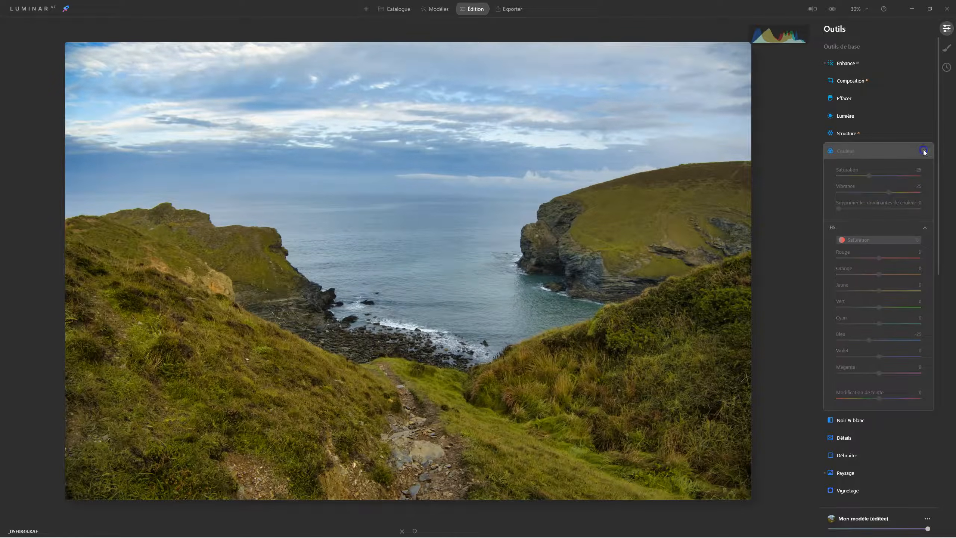
{"action": "left_click", "coordinate": [924, 150]}
{"action": "left_click", "coordinate": [924, 151]}
{"action": "left_click", "coordinate": [924, 150]}
{"action": "left_click", "coordinate": [924, 151]}
{"action": "left_click", "coordinate": [925, 150]}
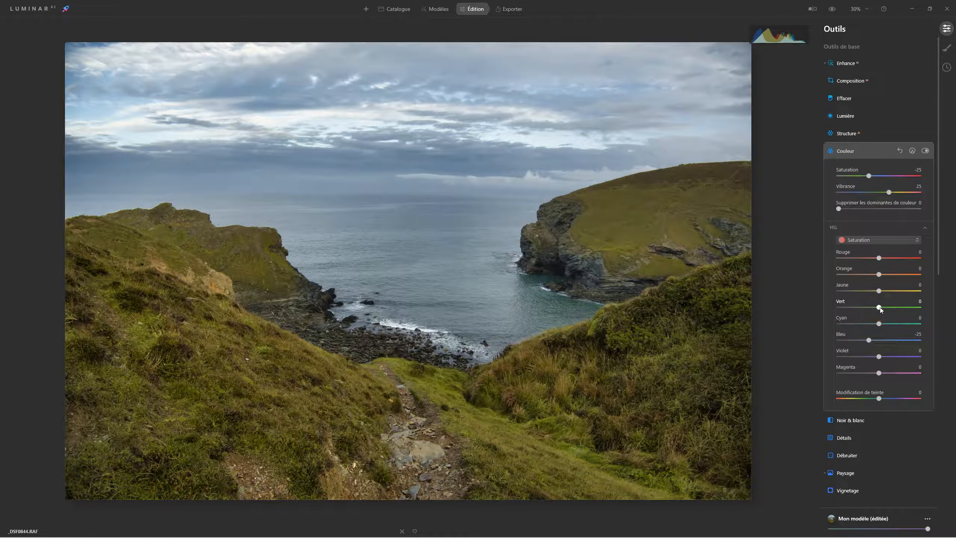
- Slightly lower the HSL saturation of Vert and Jaune, raise that of Rouge, and check the result against Couleur switched off
{"action": "left_click_drag", "start_coordinate": [881, 308], "coordinate": [874, 309]}
{"action": "left_click_drag", "start_coordinate": [879, 259], "coordinate": [899, 274]}
{"action": "mouse_move", "coordinate": [880, 292]}
{"action": "left_mouse_down"}
{"action": "mouse_move", "coordinate": [892, 293]}
{"action": "mouse_move", "coordinate": [877, 294]}
{"action": "left_mouse_up"}
{"action": "left_click", "coordinate": [924, 151]}
{"action": "left_click", "coordinate": [925, 150]}
{"action": "left_click", "coordinate": [925, 151]}
{"action": "left_click", "coordinate": [924, 151]}
{"action": "left_click", "coordinate": [835, 151]}
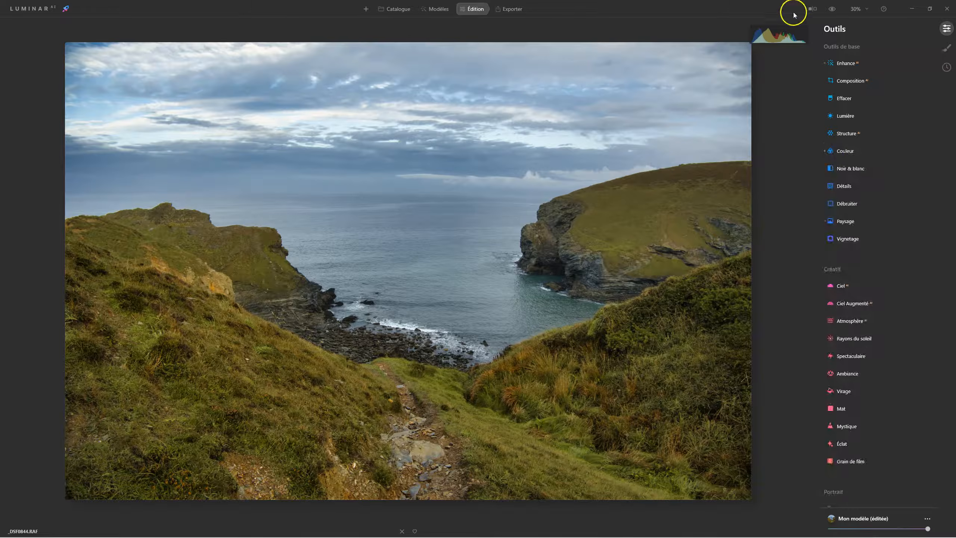
- Compare the edit with the original, and try reduced overall strengths of the template before restoring full strength
{"action": "left_click", "coordinate": [833, 9]}
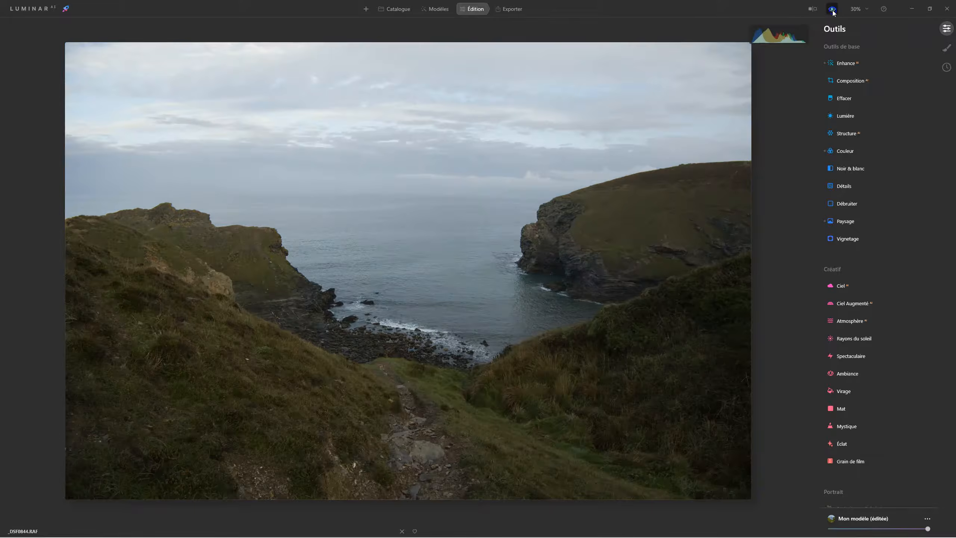
{"action": "left_click", "coordinate": [833, 9]}
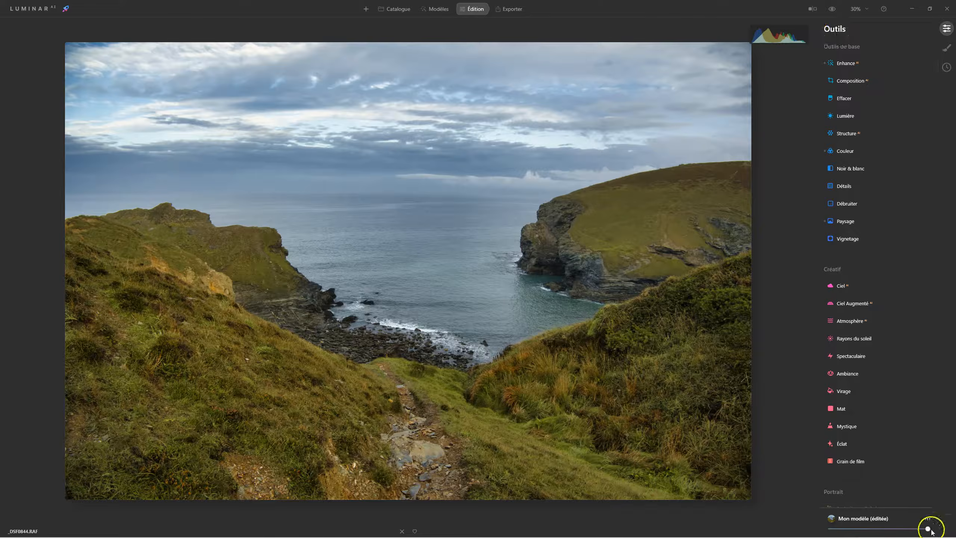
{"action": "left_click_drag", "start_coordinate": [929, 530], "coordinate": [887, 530]}
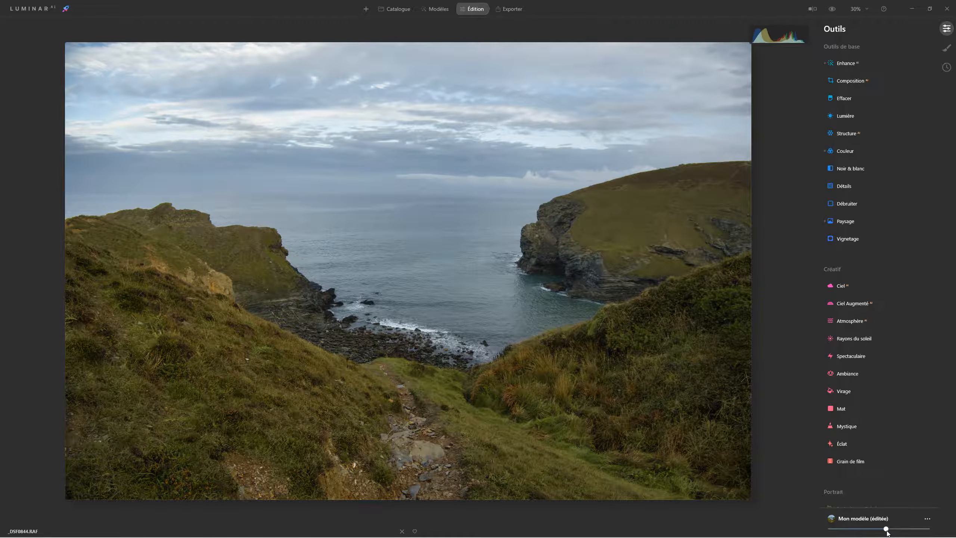
{"action": "left_click_drag", "start_coordinate": [886, 529], "coordinate": [912, 530]}
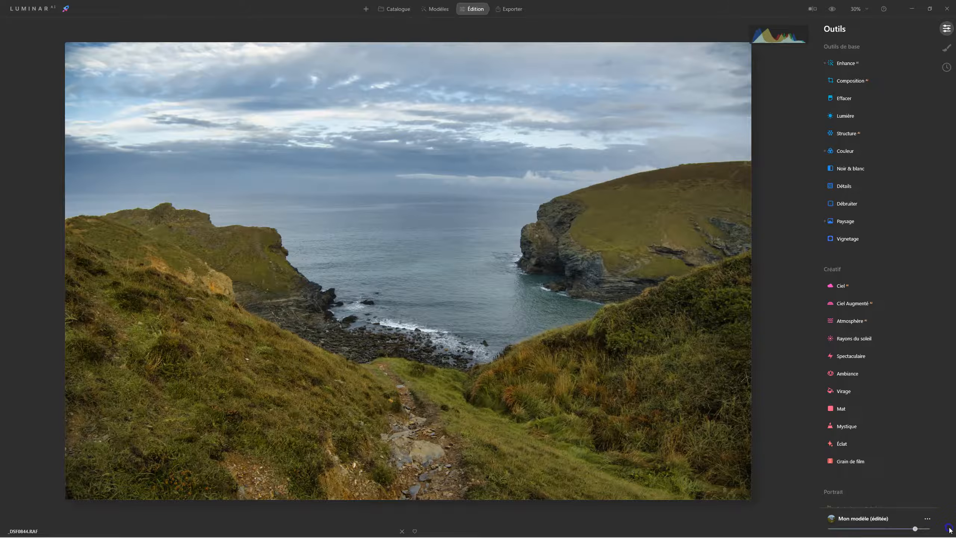
{"action": "left_click_drag", "start_coordinate": [917, 530], "coordinate": [940, 530]}
{"action": "left_click", "coordinate": [928, 530]}
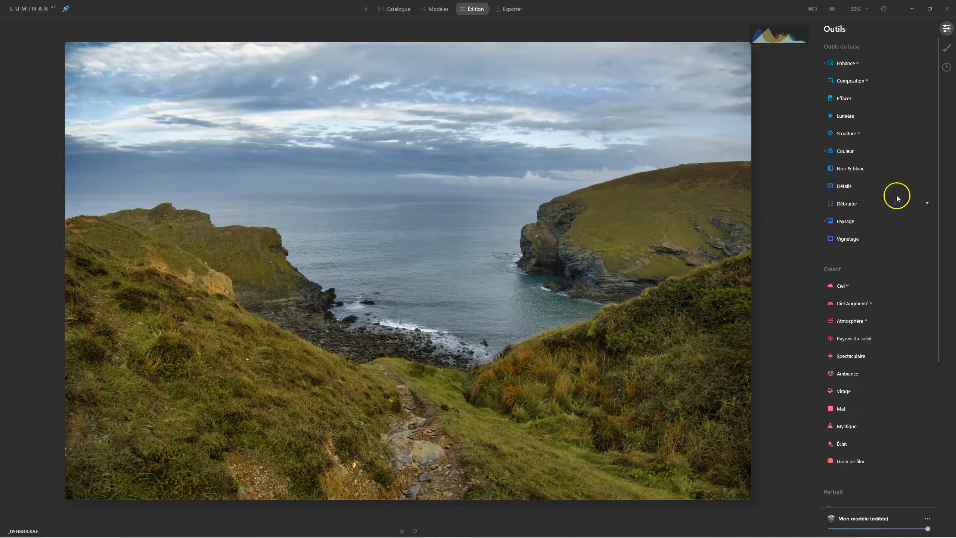
- Set Quantité to 21 in the Structure AI tool and compare the photo with the tool switched off
{"action": "left_click", "coordinate": [850, 134]}
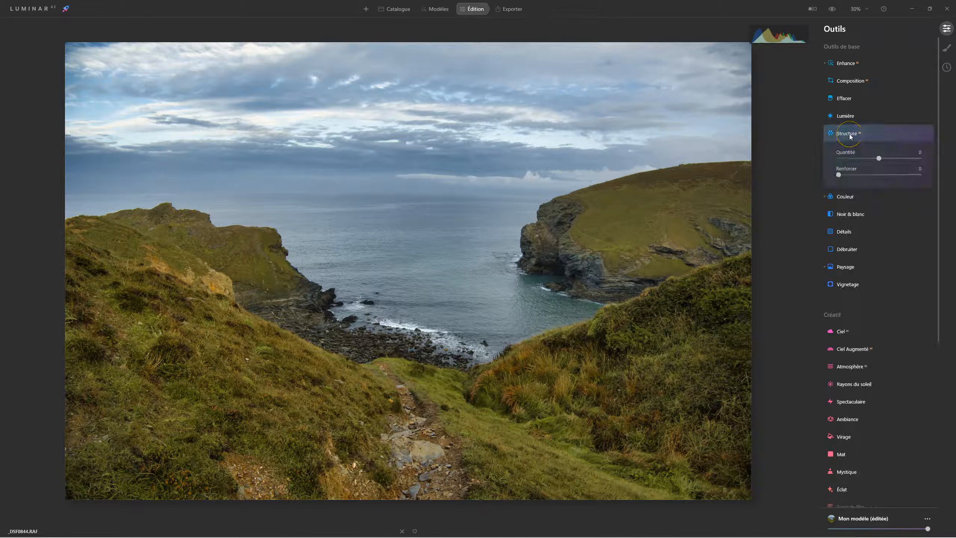
{"action": "left_click_drag", "start_coordinate": [879, 158], "coordinate": [886, 160]}
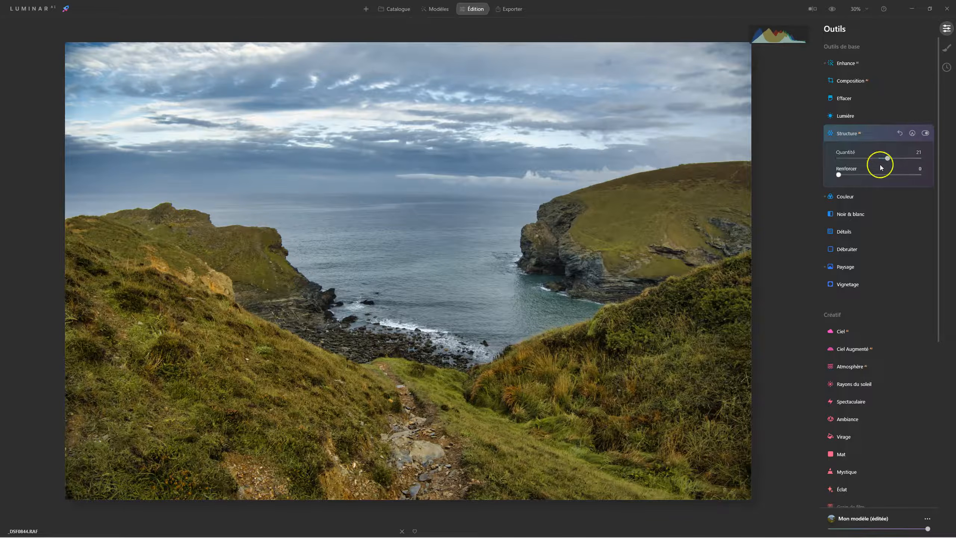
{"action": "left_click", "coordinate": [925, 133]}
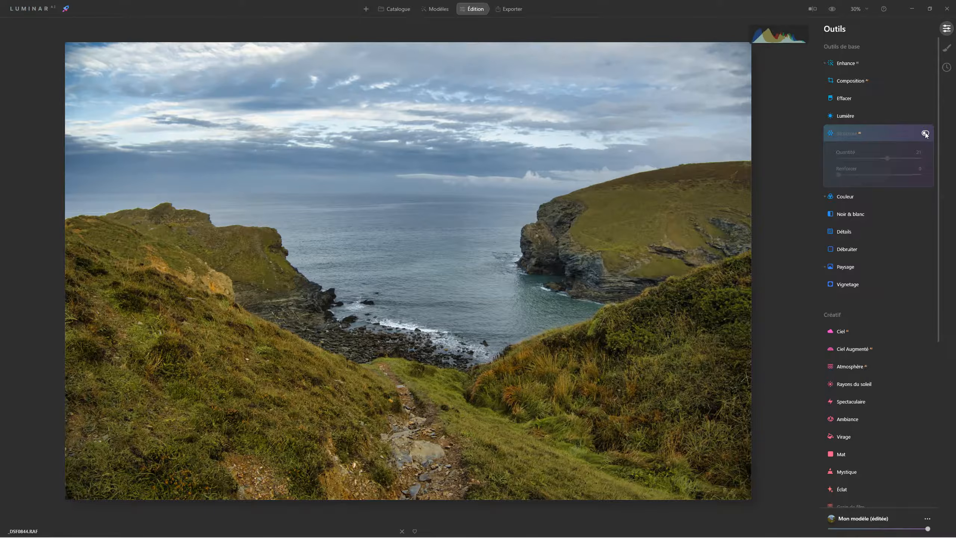
{"action": "left_click", "coordinate": [925, 133]}
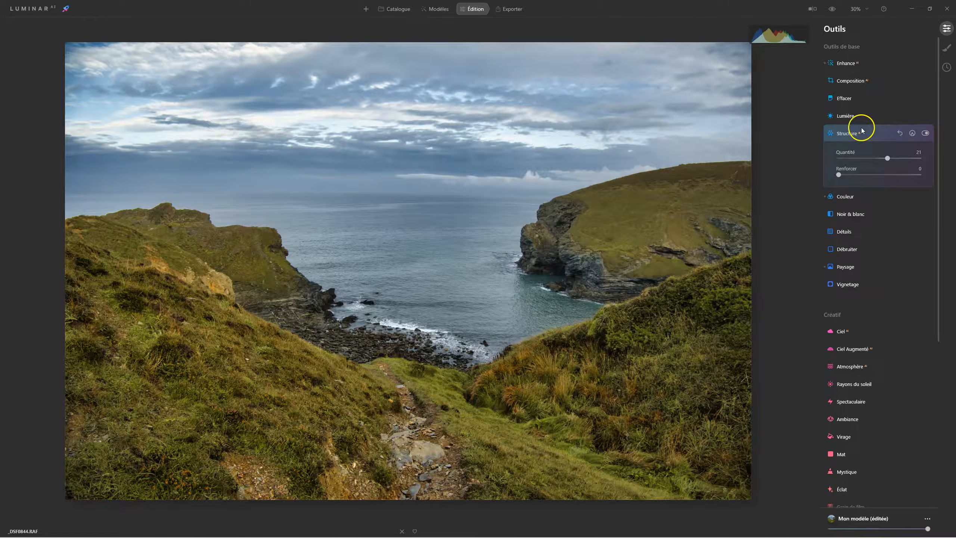
{"action": "left_click", "coordinate": [925, 134]}
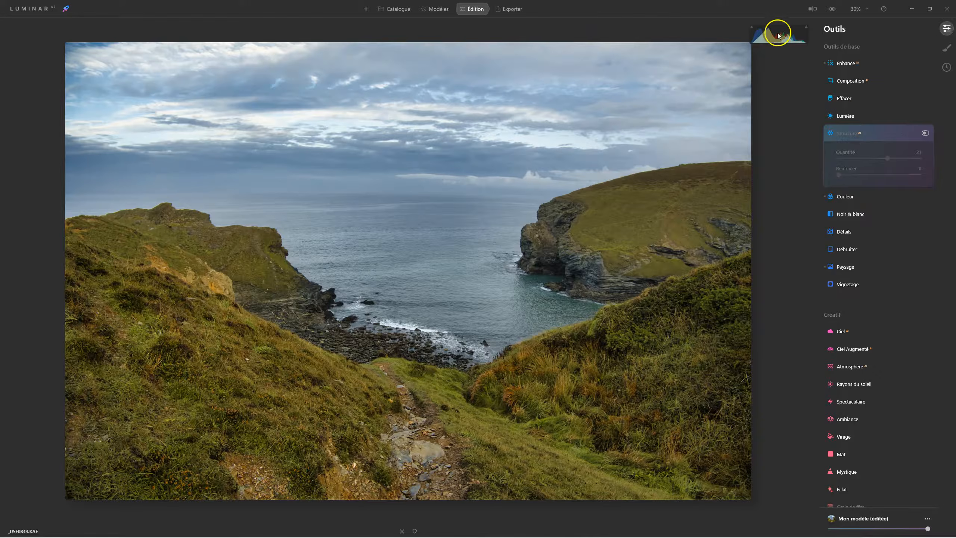
{"action": "left_click", "coordinate": [925, 133]}
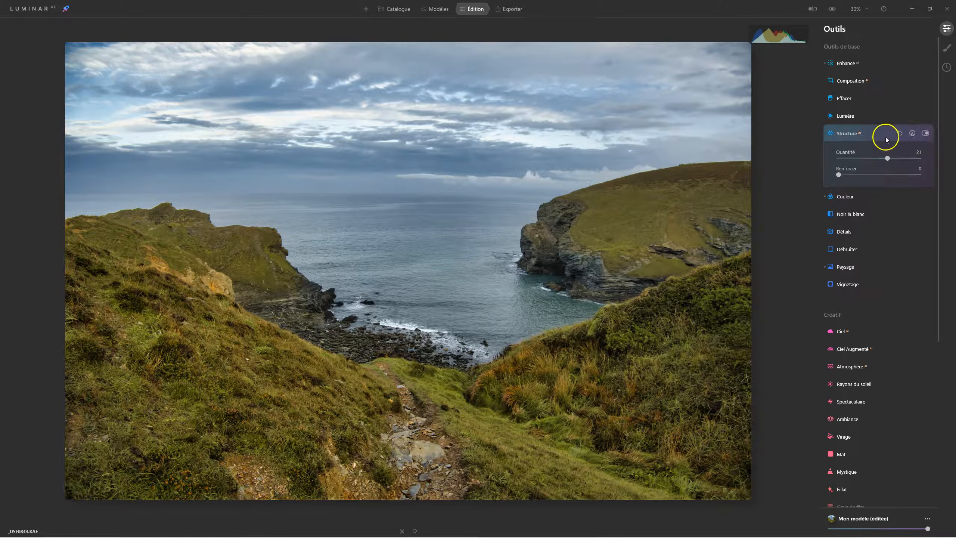
{"action": "left_click", "coordinate": [846, 134]}
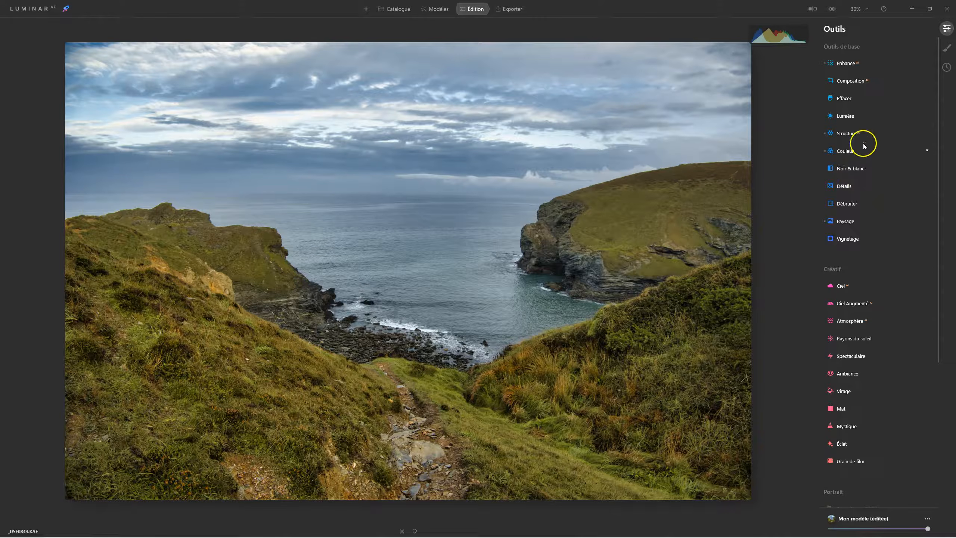
- Set Plus net to 15 in the Détails tool and expand its Détails Masquage and Affûtage Masquage settings
{"action": "left_click", "coordinate": [846, 186]}
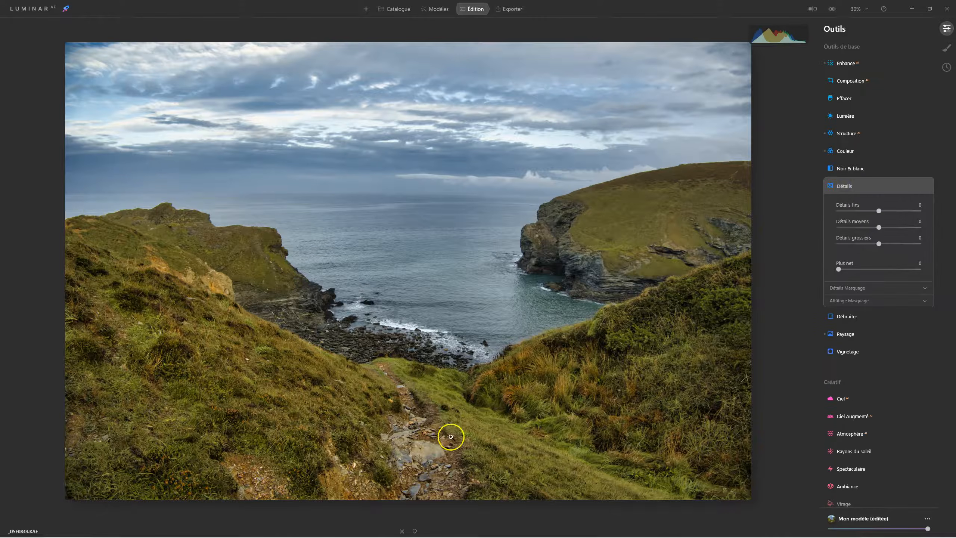
{"action": "left_click", "coordinate": [430, 435]}
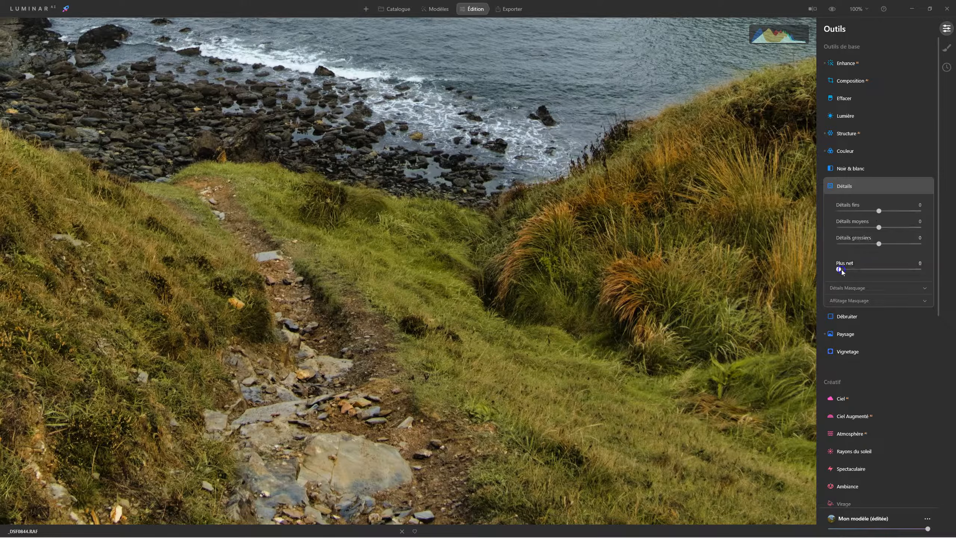
{"action": "left_click_drag", "start_coordinate": [862, 271], "coordinate": [853, 271]}
{"action": "left_click", "coordinate": [850, 293]}
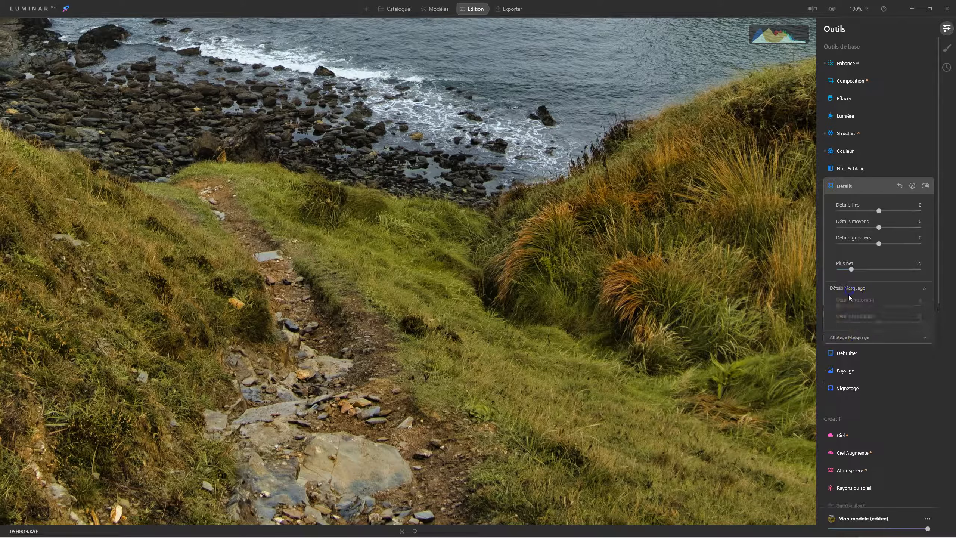
{"action": "left_click", "coordinate": [841, 342]}
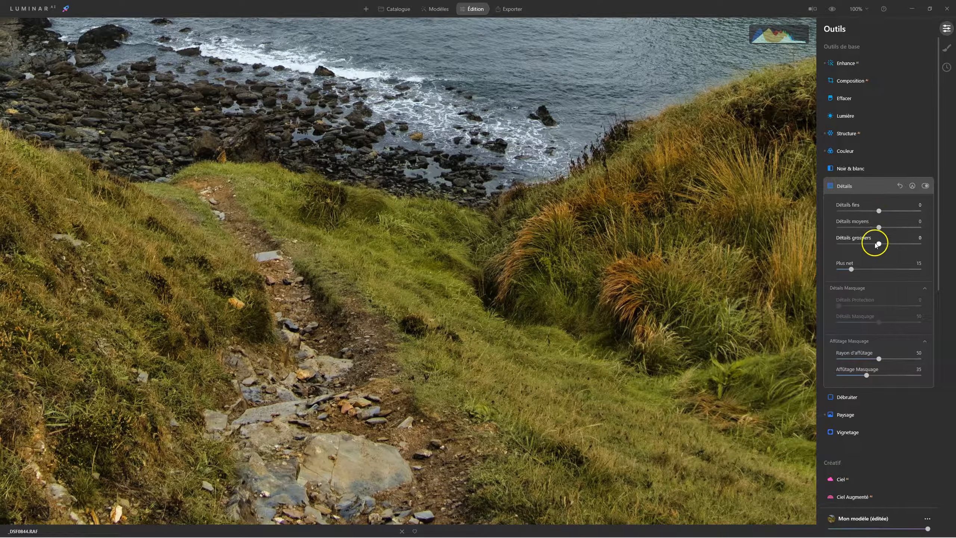
- Reset Plus net to 0, raise it to 19, and compare the whole photo with Détails switched off
{"action": "left_click_drag", "start_coordinate": [852, 269], "coordinate": [803, 267]}
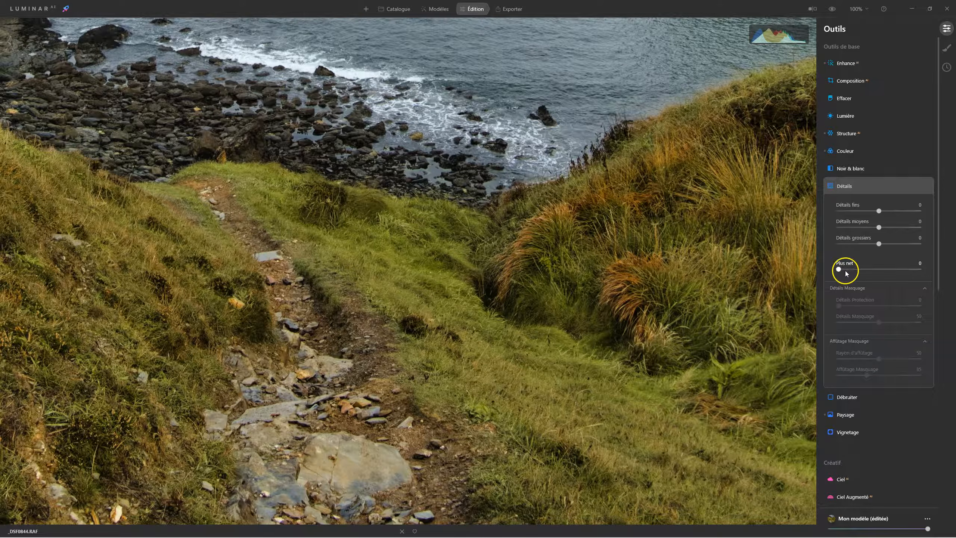
{"action": "left_click_drag", "start_coordinate": [839, 269], "coordinate": [856, 270]}
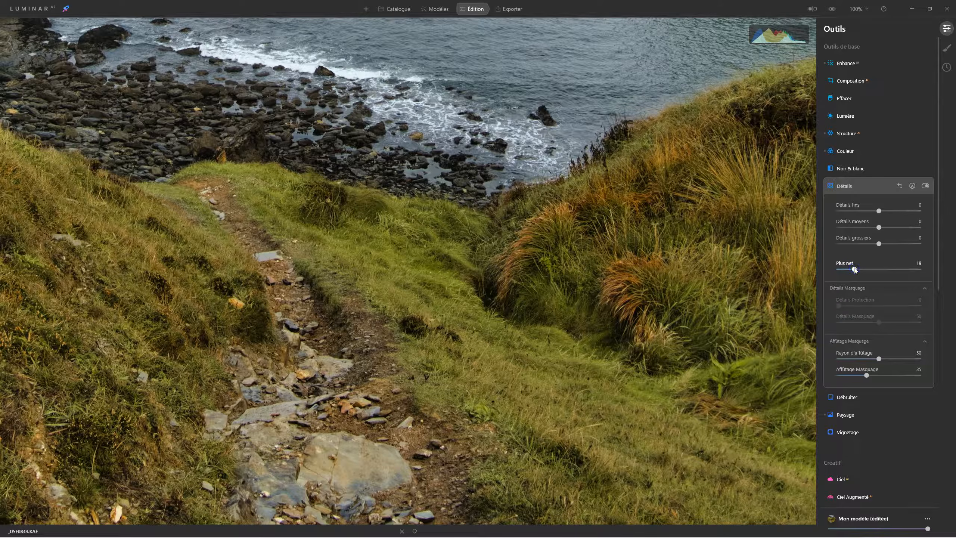
{"action": "left_click", "coordinate": [646, 285]}
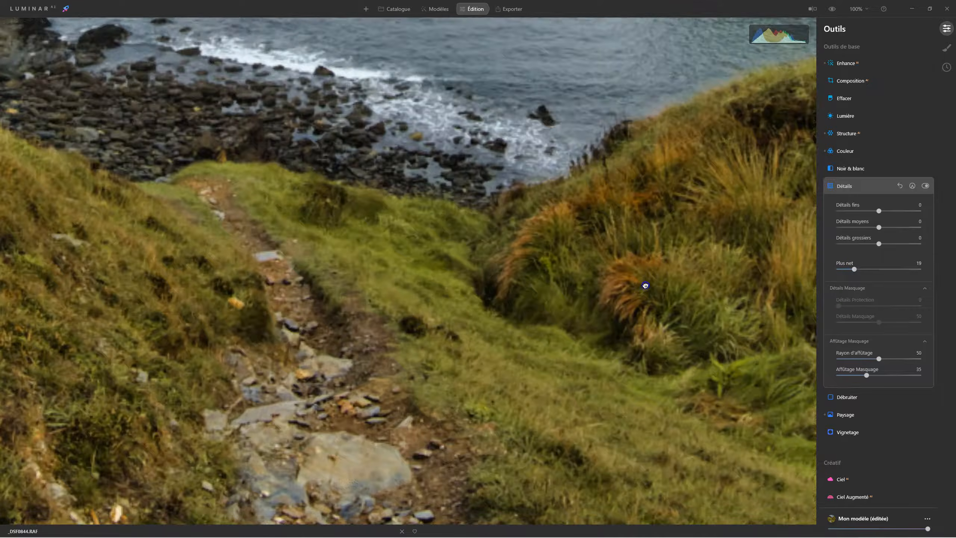
{"action": "left_click", "coordinate": [926, 186]}
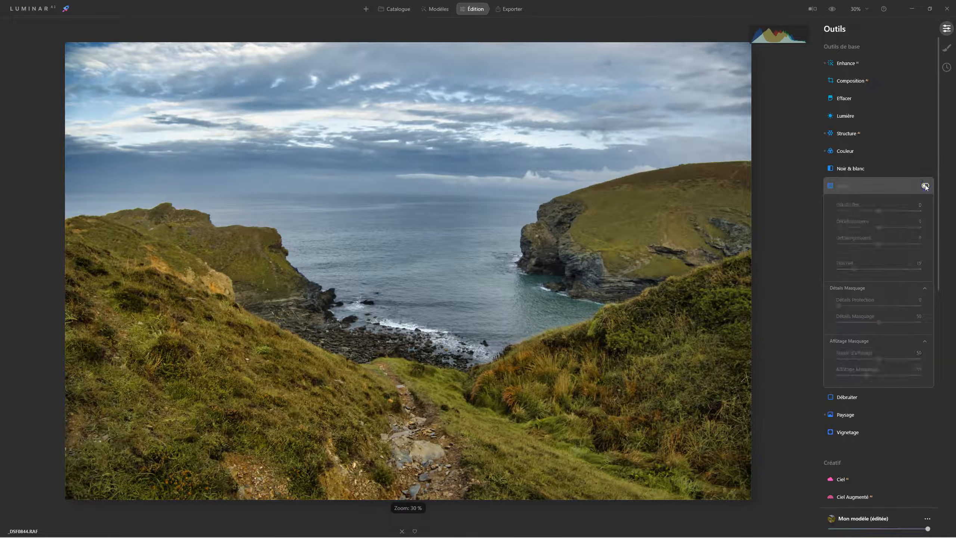
{"action": "left_click", "coordinate": [926, 185]}
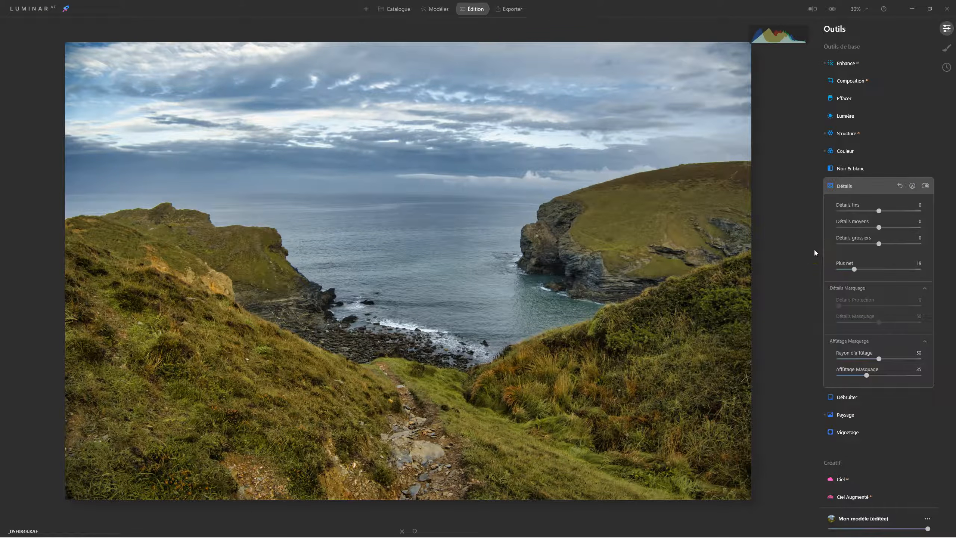
{"action": "left_click", "coordinate": [838, 185]}
- Add a Flou artistique glow with Quantité 25 in the Éclat tool and compare the photo with Éclat switched off
{"action": "scroll", "coordinate": [854, 325], "scroll_direction": "down", "scroll_amount": 5}
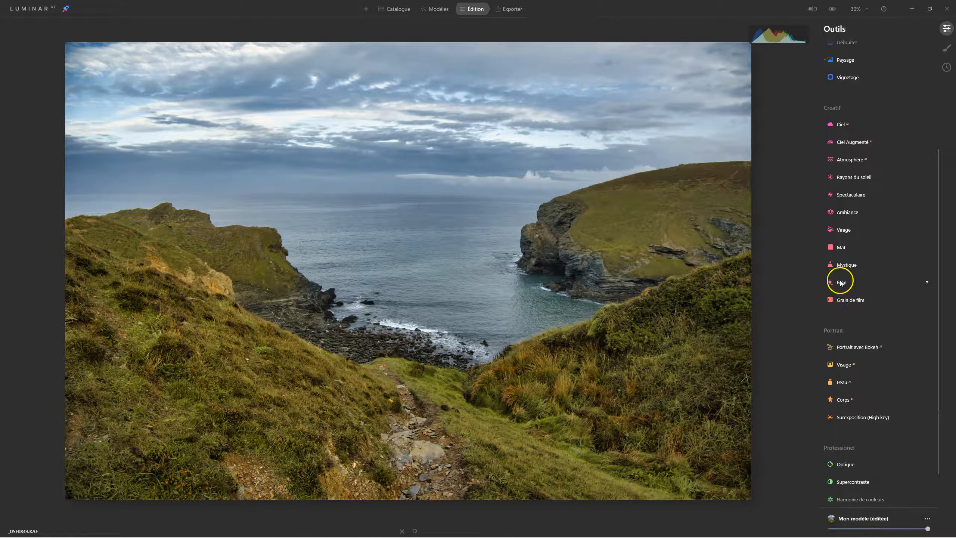
{"action": "left_click", "coordinate": [842, 282]}
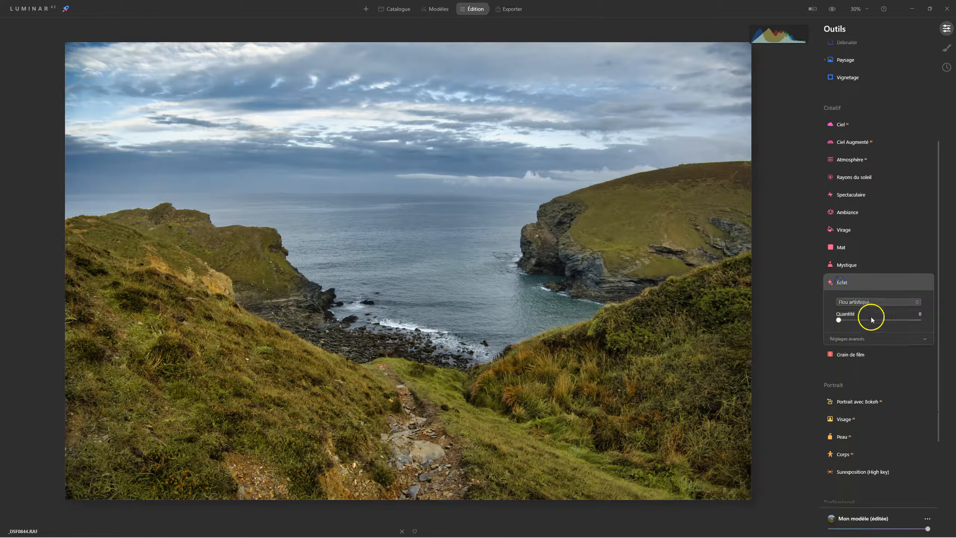
{"action": "left_click_drag", "start_coordinate": [839, 319], "coordinate": [871, 320]}
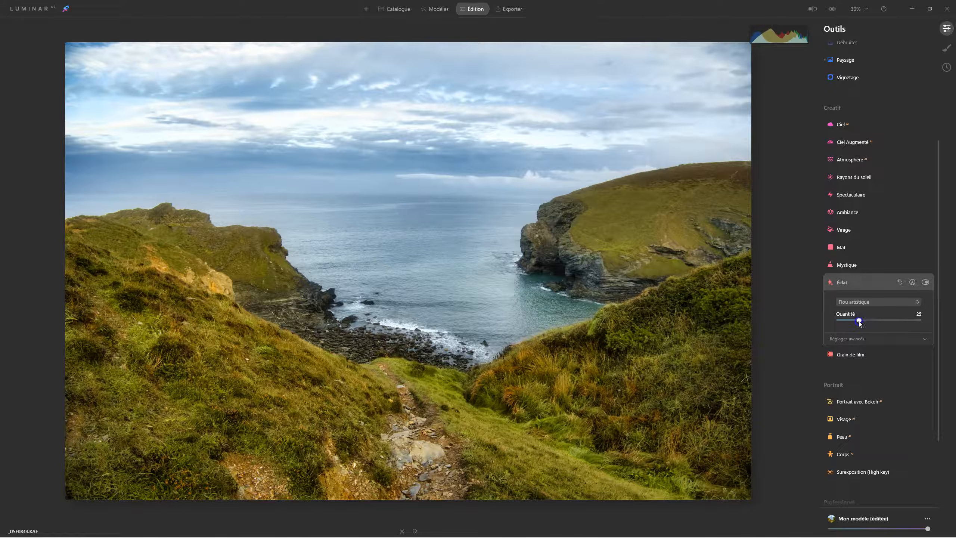
{"action": "left_click", "coordinate": [889, 303]}
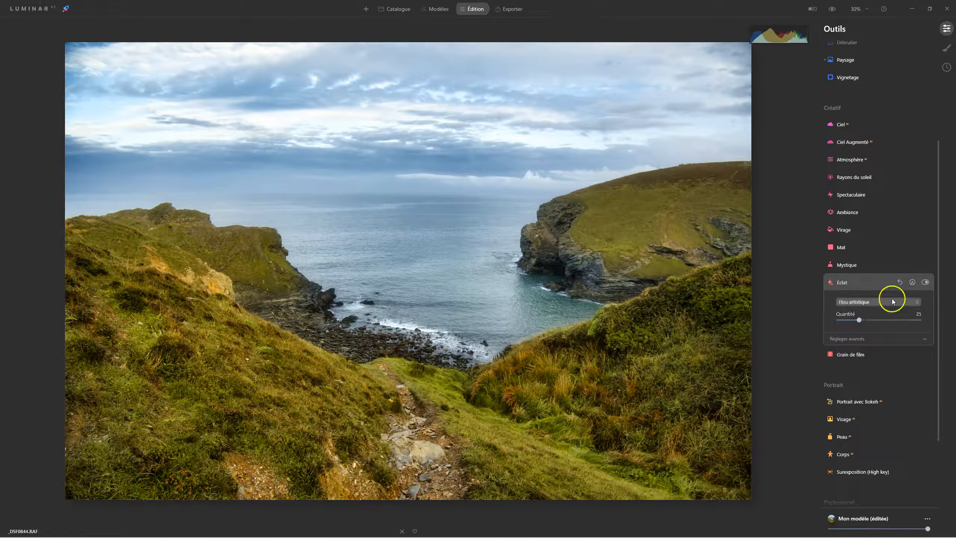
{"action": "left_click", "coordinate": [926, 283]}
{"action": "left_click", "coordinate": [926, 282]}
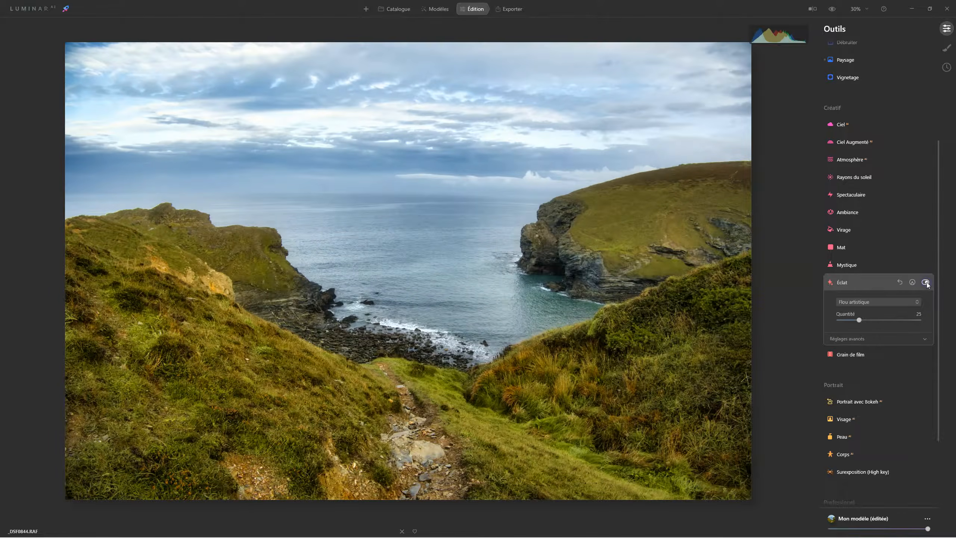
{"action": "left_click", "coordinate": [860, 327]}
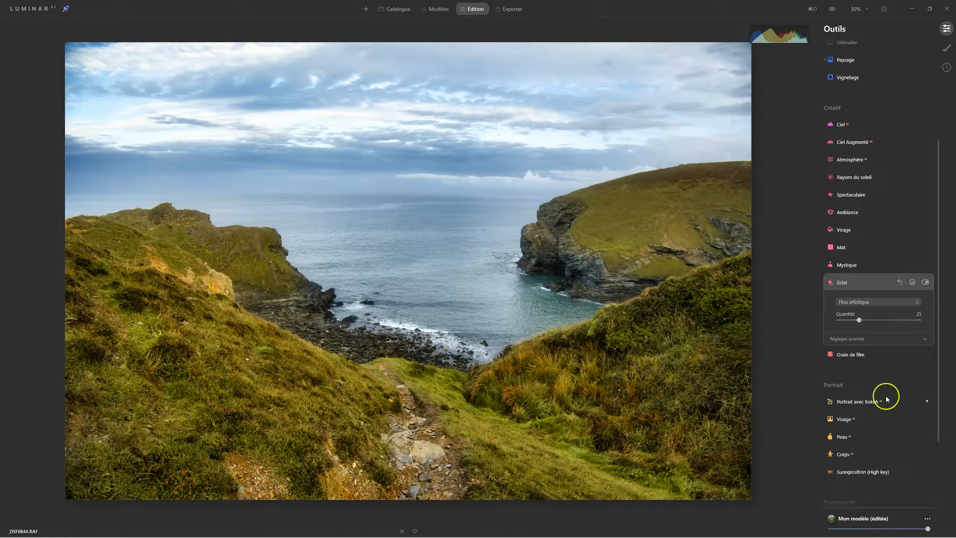
- Try a reduced overall strength of the edited template, and restore full strength
{"action": "left_click_drag", "start_coordinate": [929, 530], "coordinate": [884, 530]}
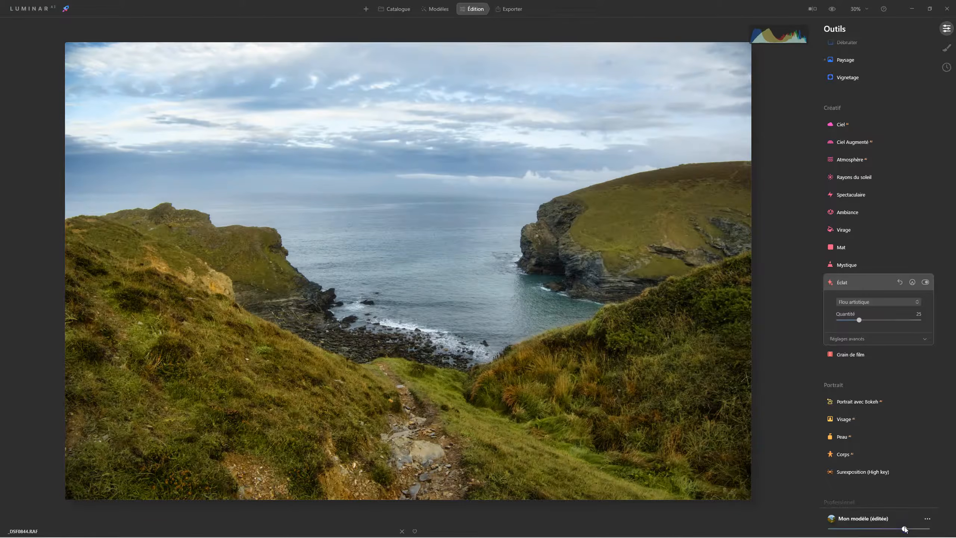
{"action": "left_click", "coordinate": [914, 519]}
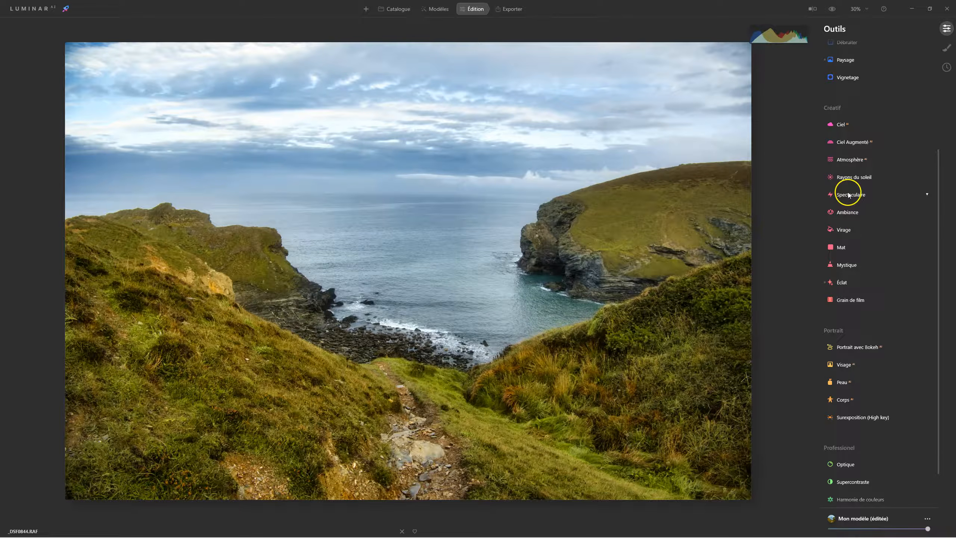
- Add Brouillard in the Atmosphère AI tool with Quantité 36 and Profondeur 0, and compare with the tool switched off
{"action": "left_click", "coordinate": [855, 159]}
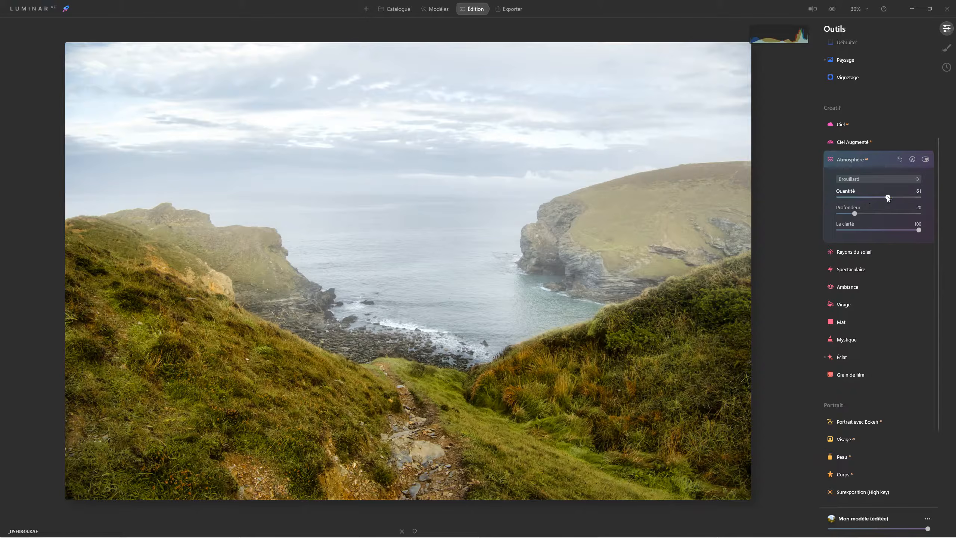
{"action": "mouse_move", "coordinate": [887, 197]}
{"action": "left_mouse_down"}
{"action": "mouse_move", "coordinate": [853, 214]}
{"action": "mouse_move", "coordinate": [896, 210]}
{"action": "mouse_move", "coordinate": [874, 200]}
{"action": "left_mouse_up"}
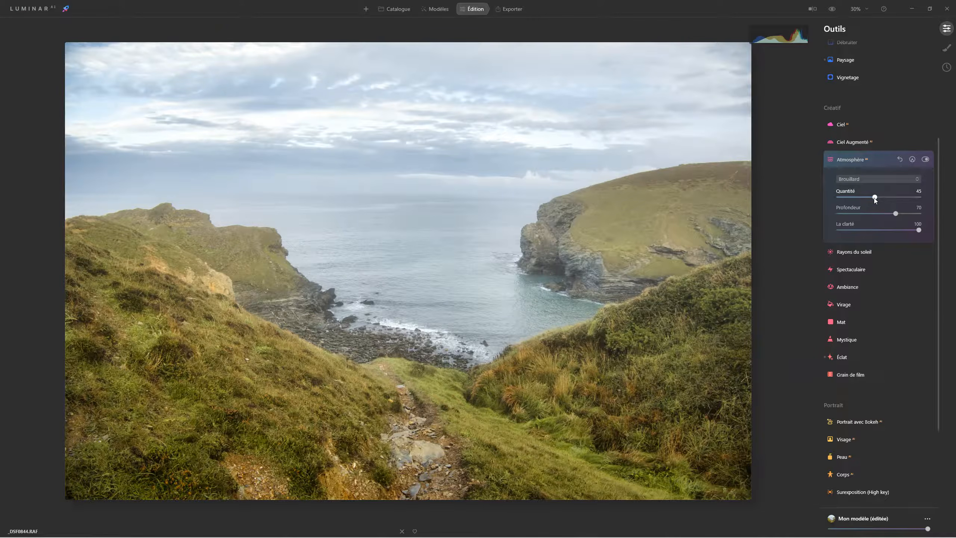
{"action": "left_click_drag", "start_coordinate": [874, 197], "coordinate": [868, 199]}
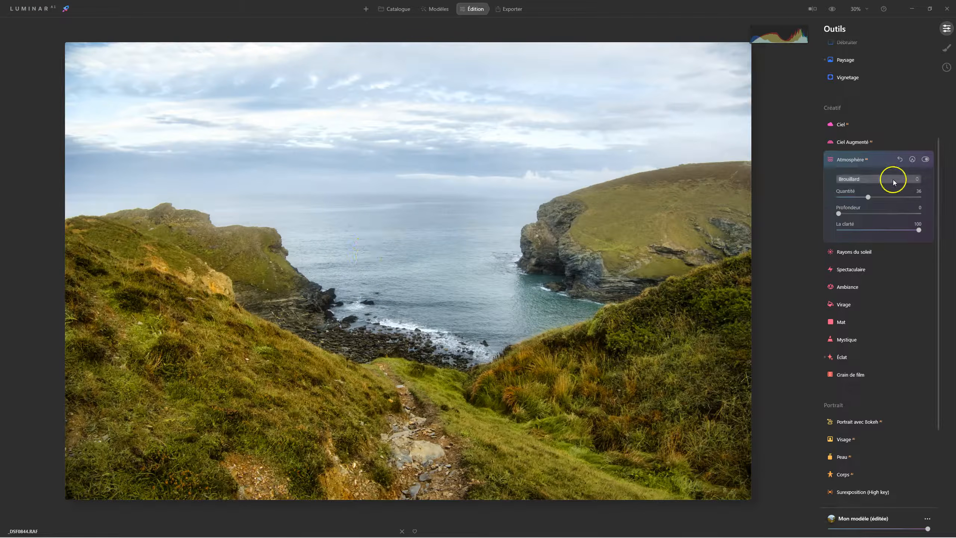
{"action": "left_click", "coordinate": [927, 159]}
{"action": "left_click", "coordinate": [926, 158]}
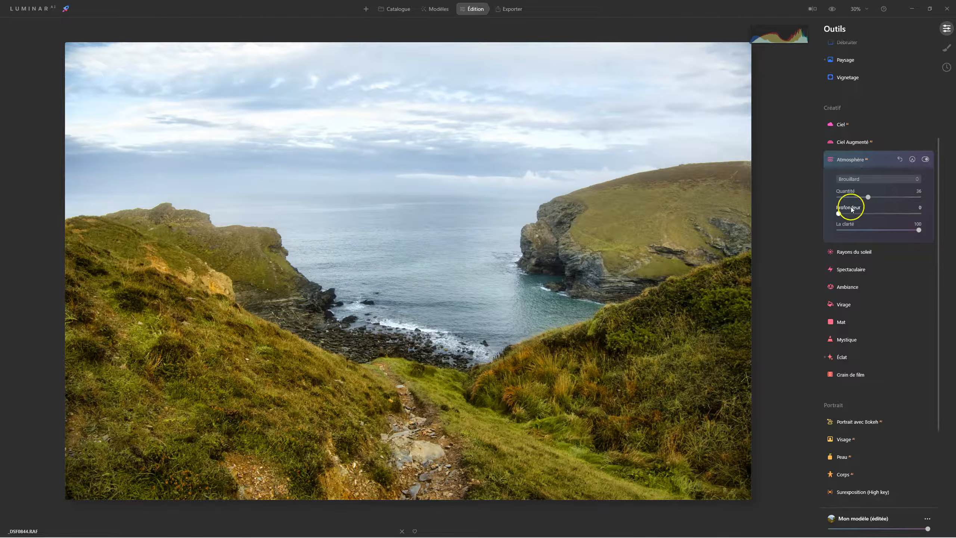
- Set the fog's Profondeur to 59, La clarté to 24 and Quantité to 53
{"action": "left_click_drag", "start_coordinate": [839, 213], "coordinate": [870, 215]}
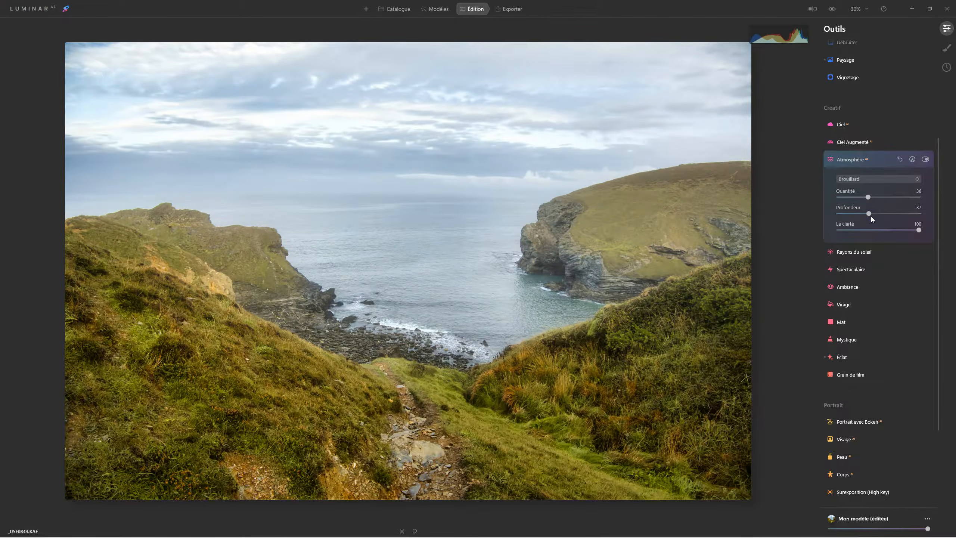
{"action": "left_click", "coordinate": [871, 215]}
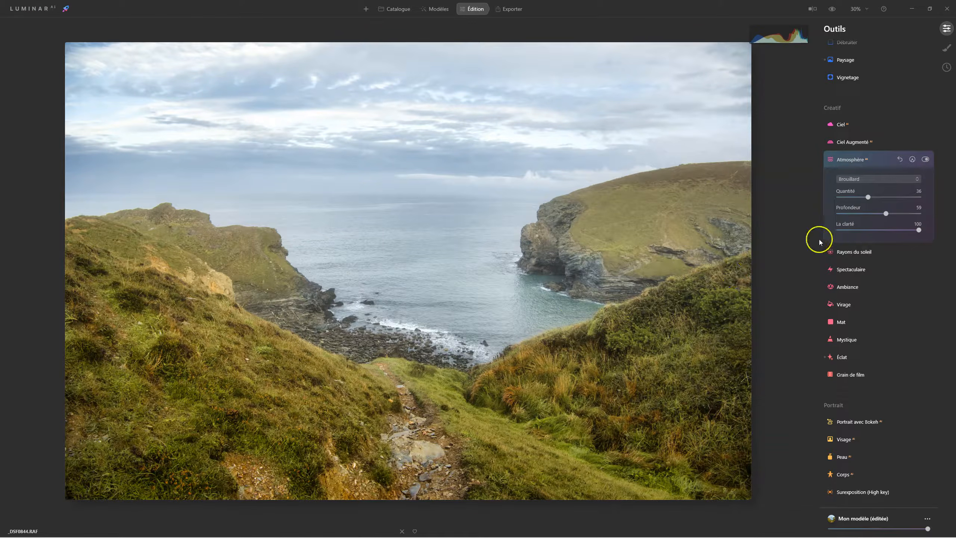
{"action": "left_click_drag", "start_coordinate": [919, 230], "coordinate": [870, 233]}
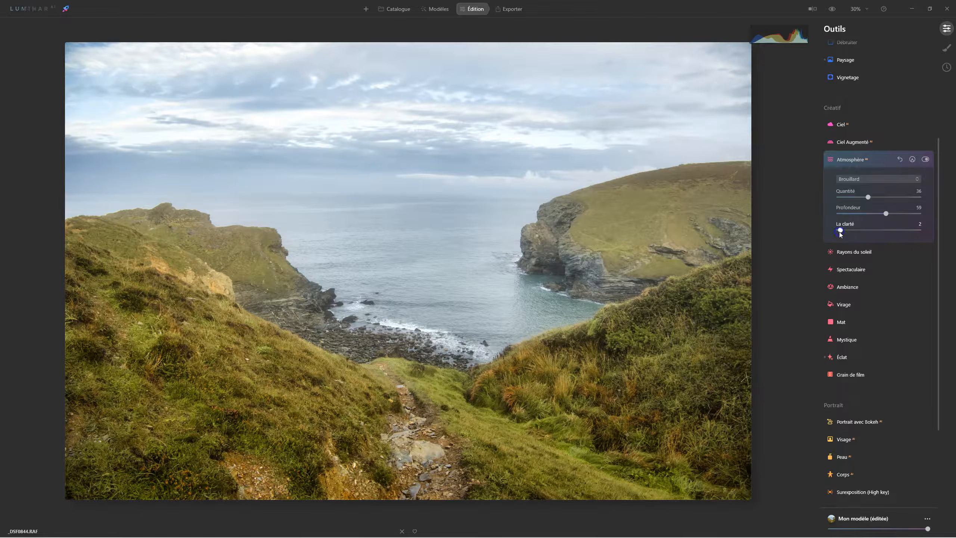
{"action": "mouse_move", "coordinate": [840, 230]}
{"action": "left_mouse_down"}
{"action": "mouse_move", "coordinate": [911, 230]}
{"action": "mouse_move", "coordinate": [849, 232]}
{"action": "left_mouse_up"}
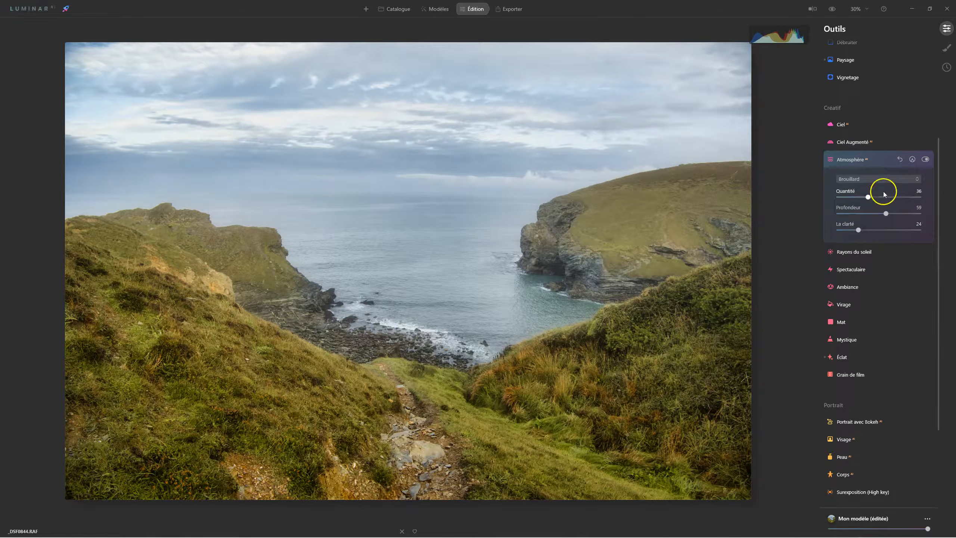
{"action": "left_click_drag", "start_coordinate": [868, 197], "coordinate": [883, 197]}
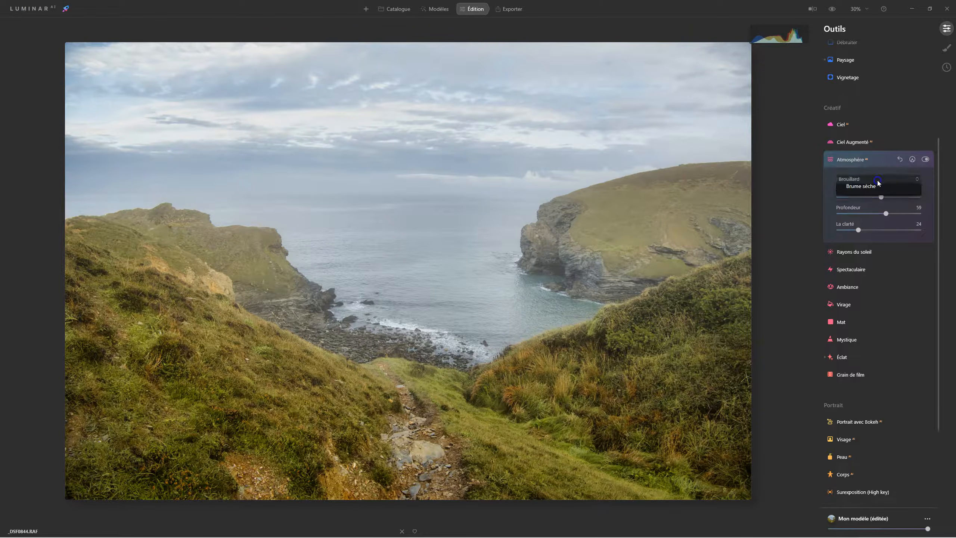
- Try the atmosphere types Niveaux de brouillard, Brume and Brume sèche in turn
{"action": "left_click", "coordinate": [877, 179]}
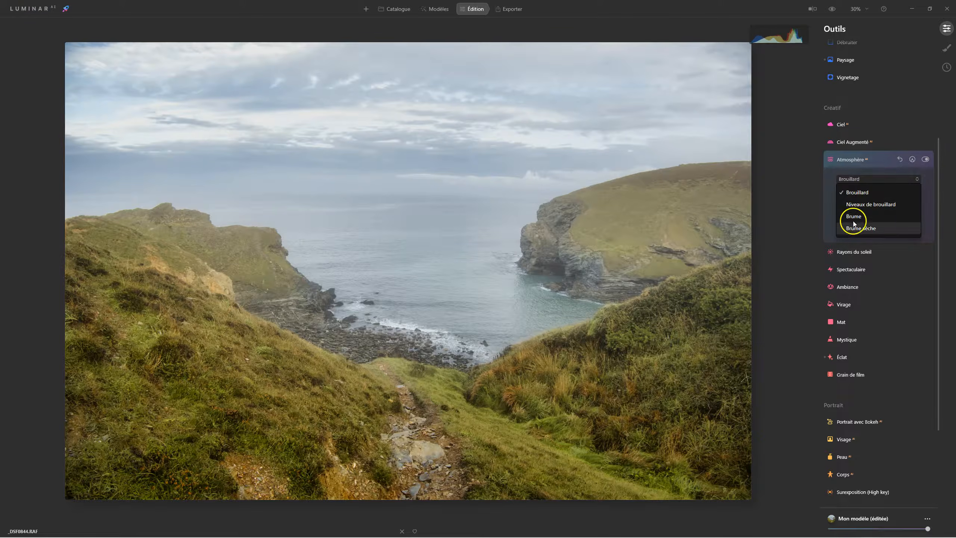
{"action": "left_click", "coordinate": [857, 205]}
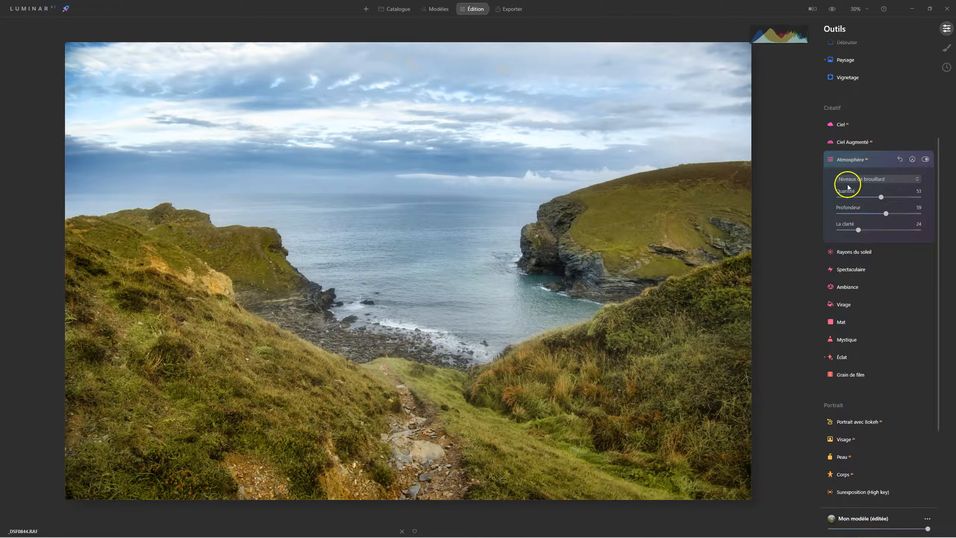
{"action": "left_click", "coordinate": [846, 180]}
{"action": "left_click", "coordinate": [852, 217]}
{"action": "left_click", "coordinate": [866, 179]}
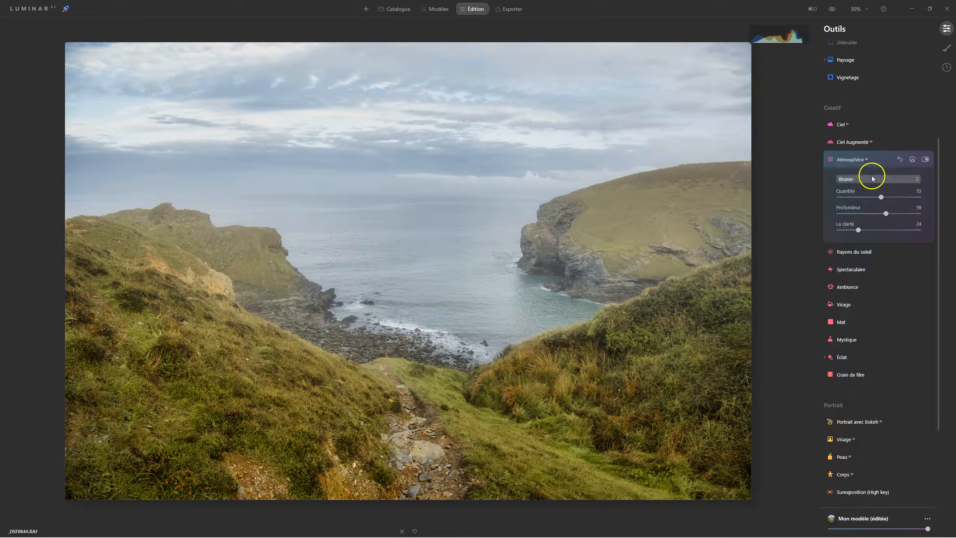
{"action": "left_click", "coordinate": [854, 229]}
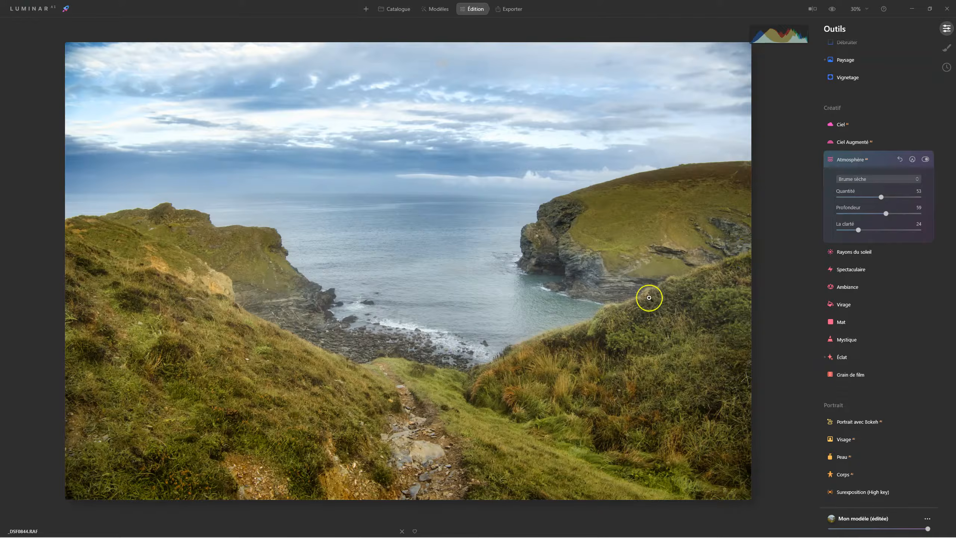
- Raise the atmosphere Quantité to 84 with Brume sèche, and try Niveaux de brouillard at that strength
{"action": "left_click_drag", "start_coordinate": [881, 196], "coordinate": [902, 201]}
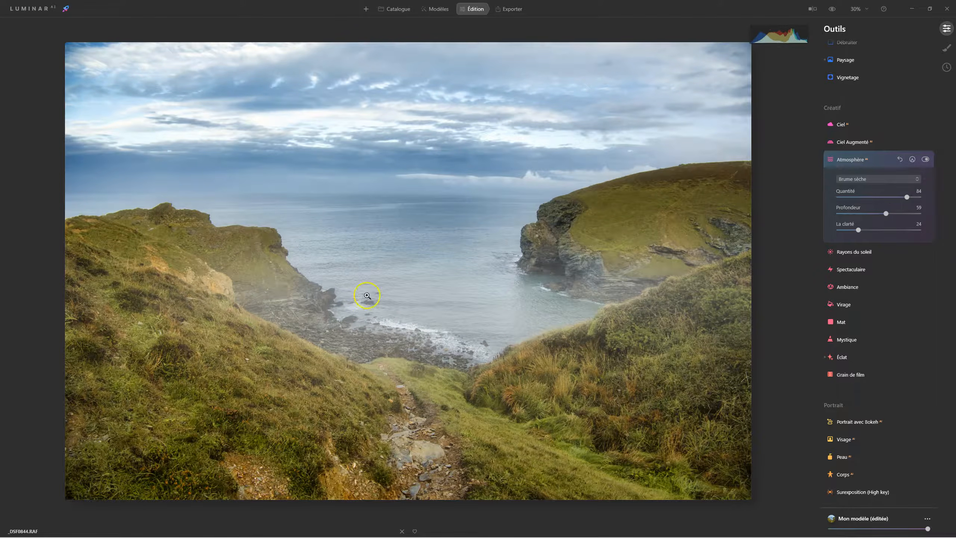
{"action": "left_click", "coordinate": [867, 180]}
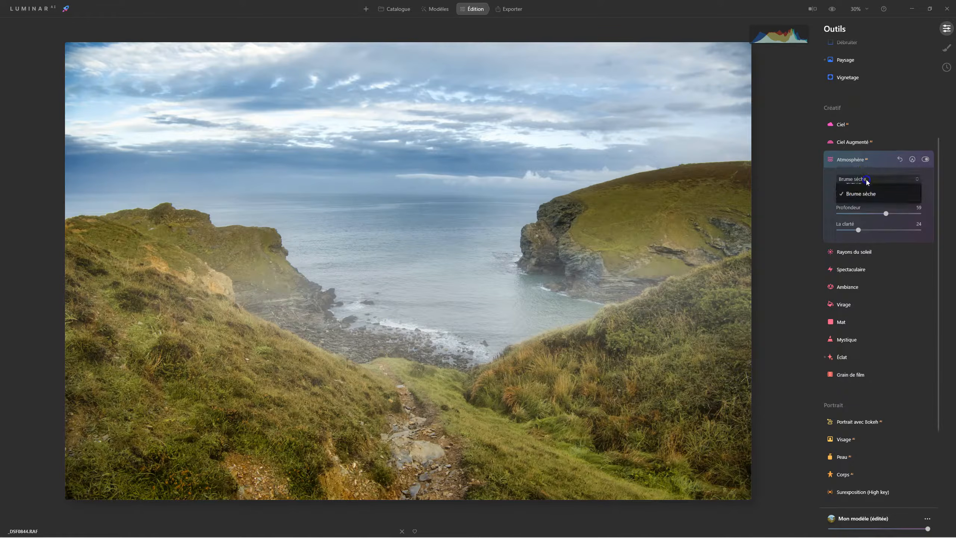
{"action": "left_click", "coordinate": [861, 205]}
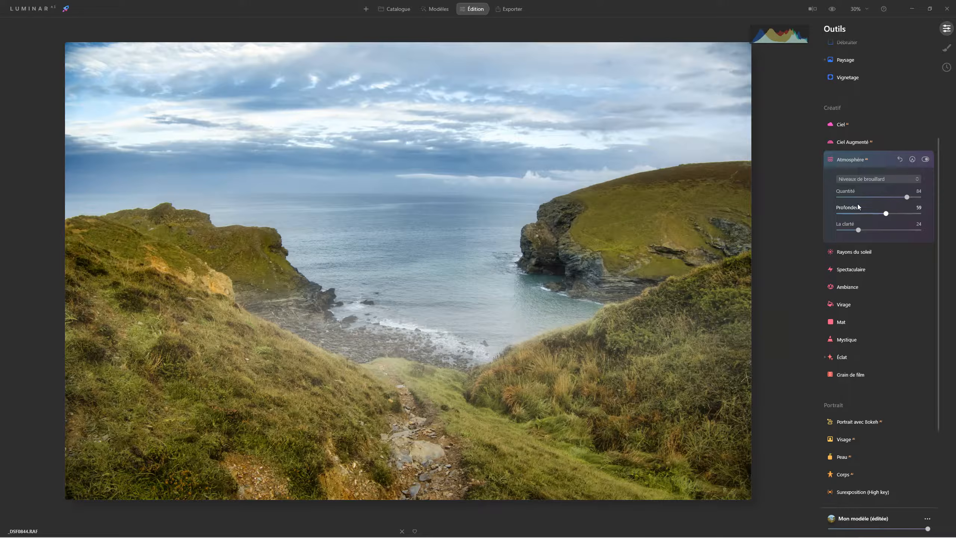
- Switch the atmosphere type back to Brouillard and set Quantité to 38
{"action": "left_click", "coordinate": [850, 179]}
{"action": "left_click", "coordinate": [851, 192]}
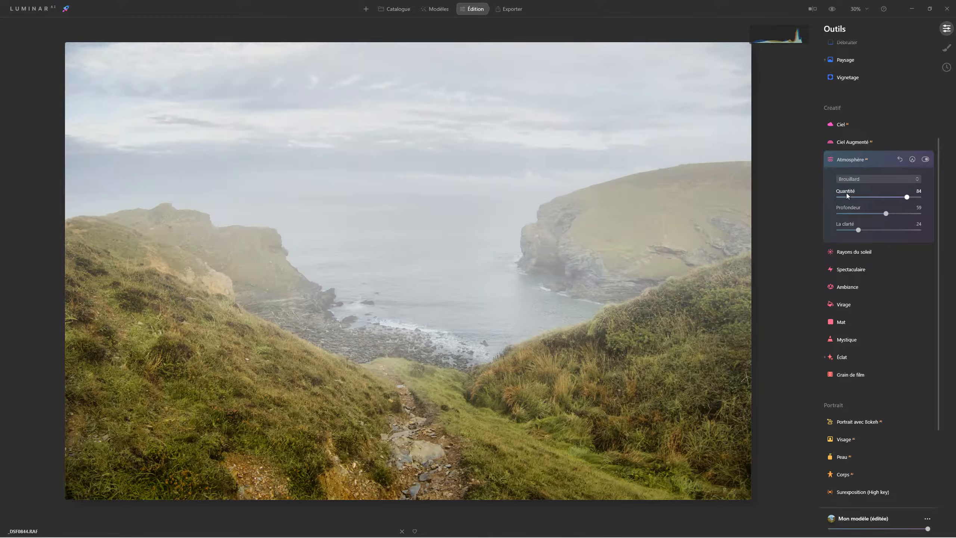
{"action": "left_click_drag", "start_coordinate": [907, 197], "coordinate": [870, 199]}
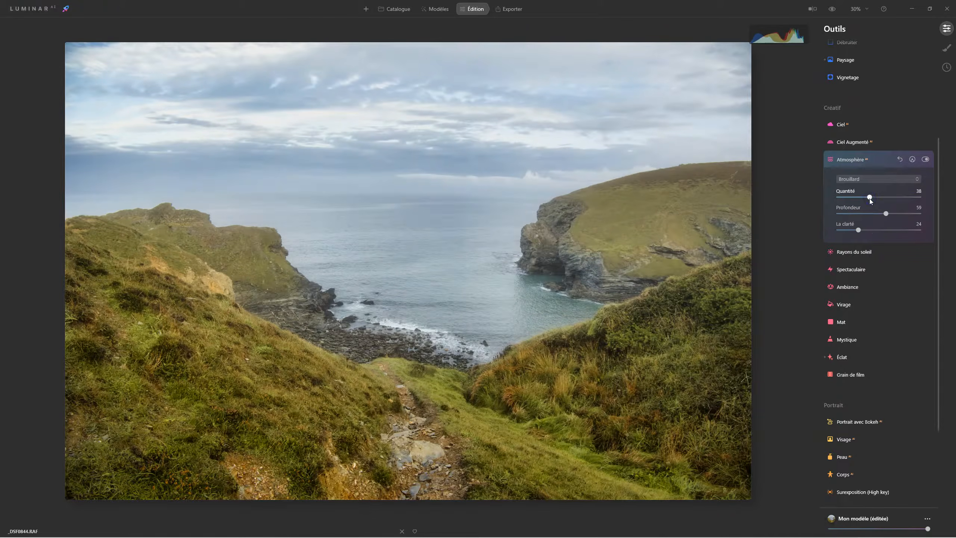
- Compare the photo repeatedly with the Atmosphère AI fog switched off and on, and close the tool
{"action": "left_click", "coordinate": [926, 160]}
{"action": "left_click", "coordinate": [926, 160]}
{"action": "left_click", "coordinate": [925, 160]}
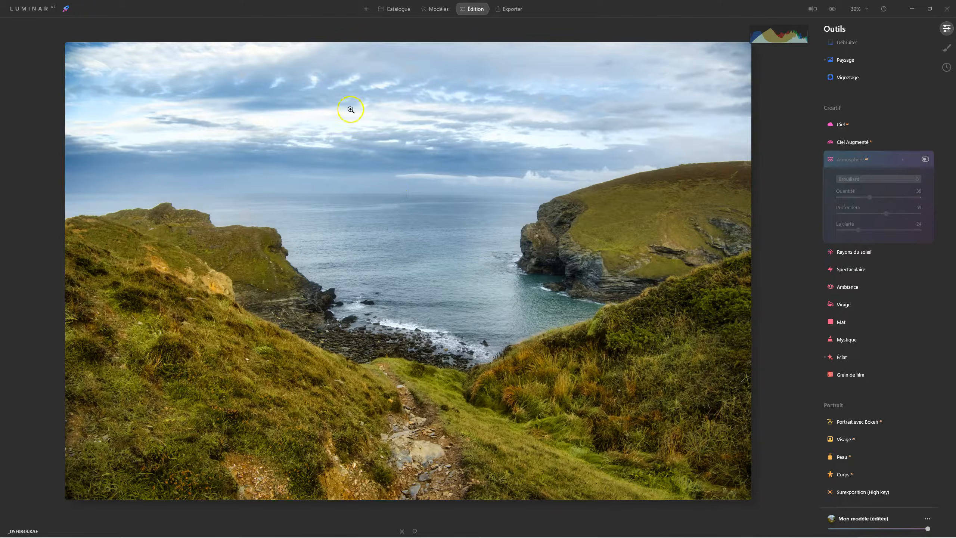
{"action": "left_click", "coordinate": [925, 160]}
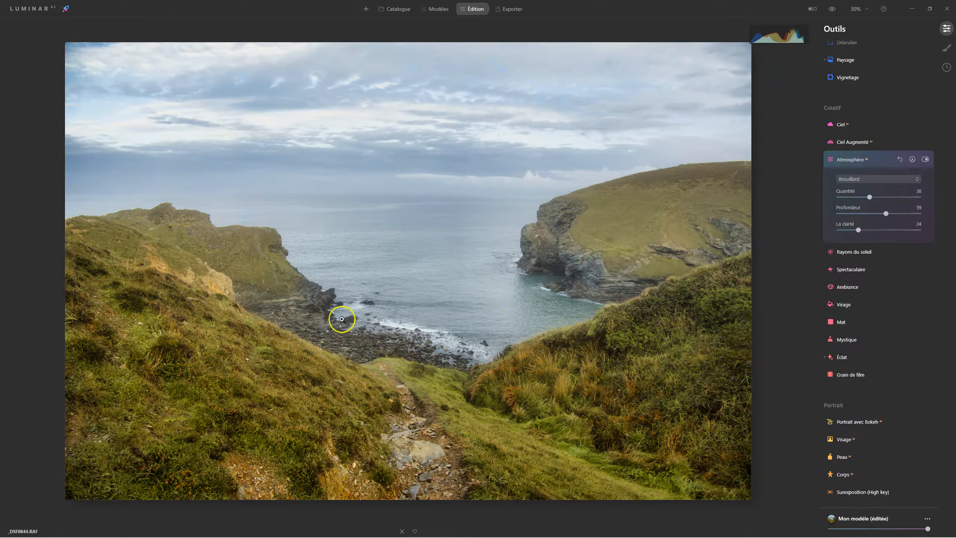
{"action": "left_click", "coordinate": [926, 159]}
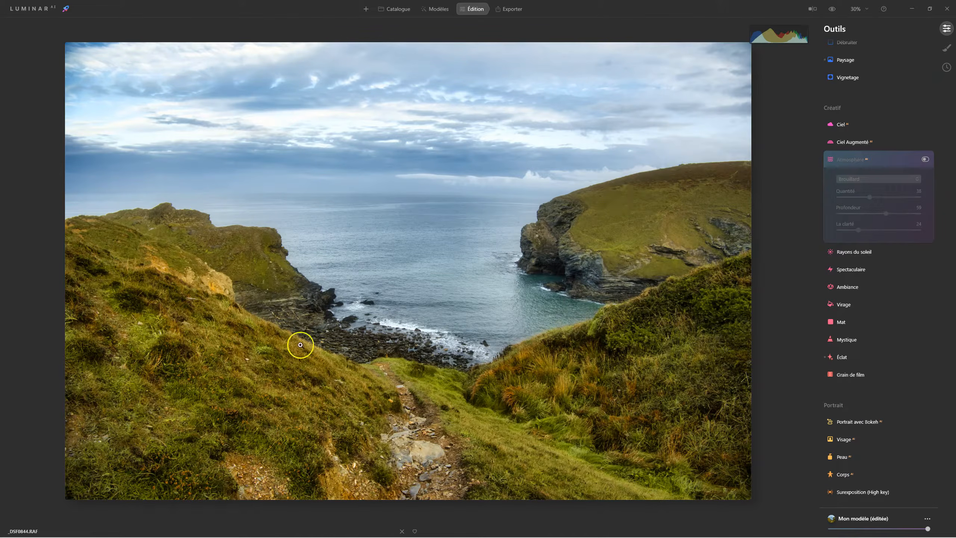
{"action": "left_click", "coordinate": [925, 159]}
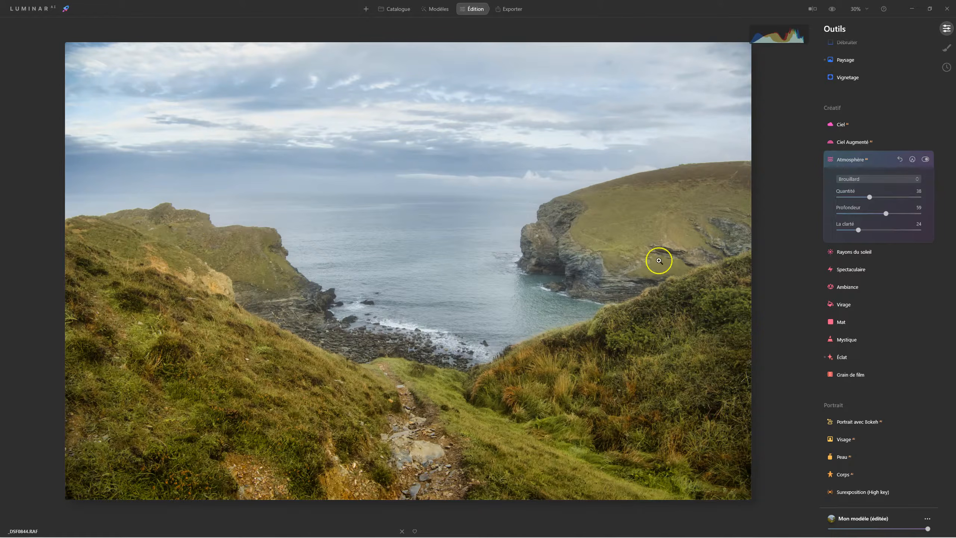
{"action": "left_click", "coordinate": [847, 161]}
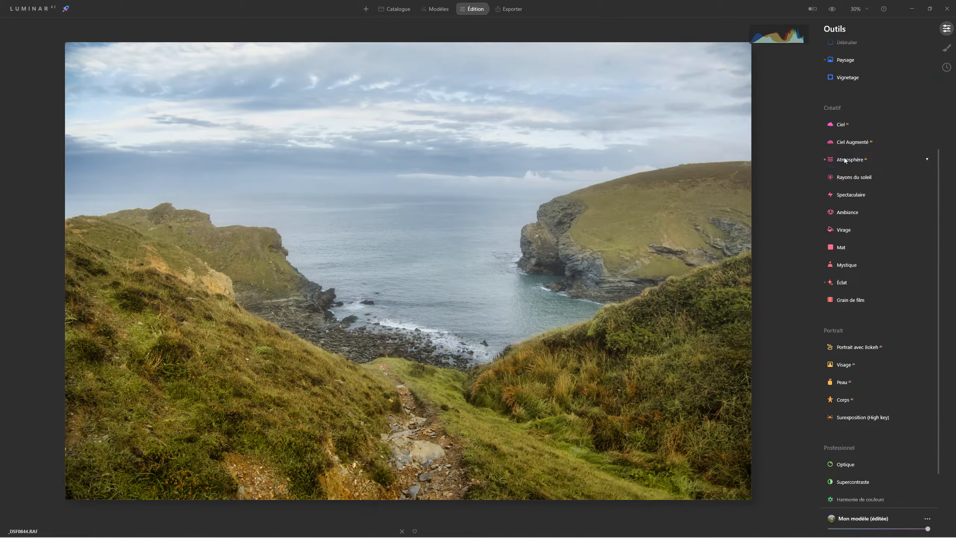